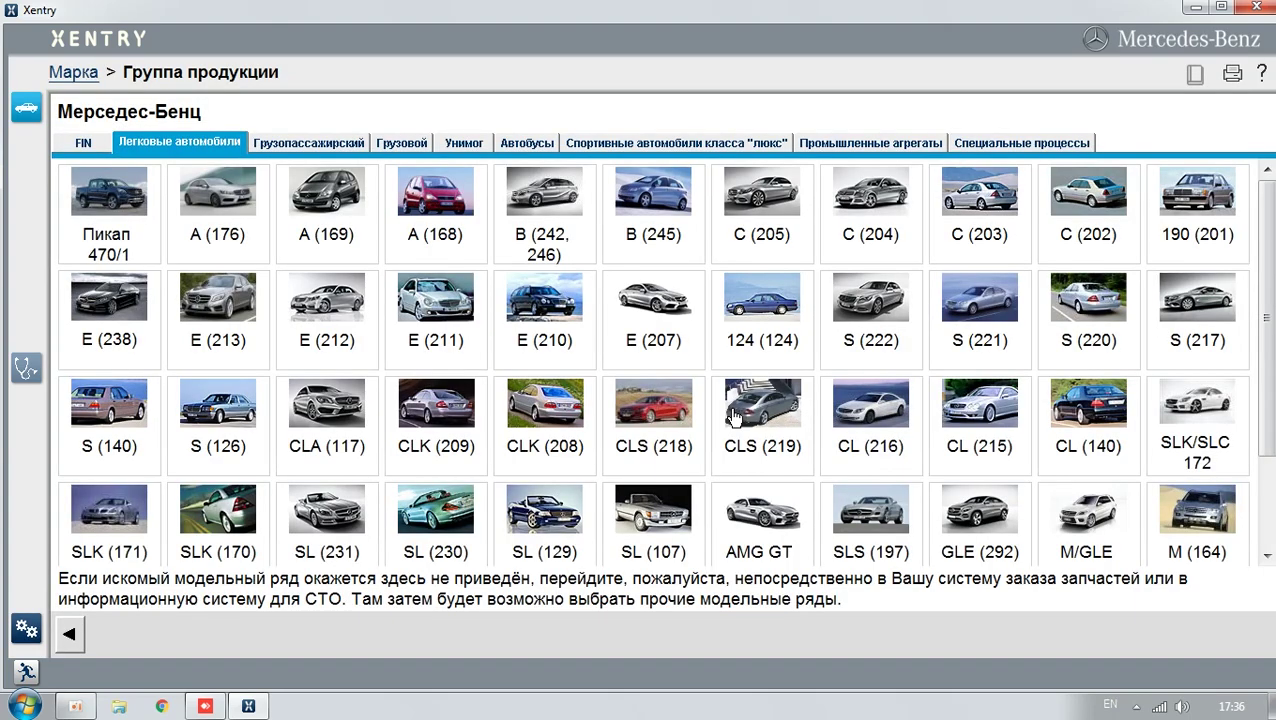
# Identify the vehicle as M (164), modification 164.186 - ML 350 4MATIC, and launch diagnostics for it.
pyautogui.click(1199, 505)
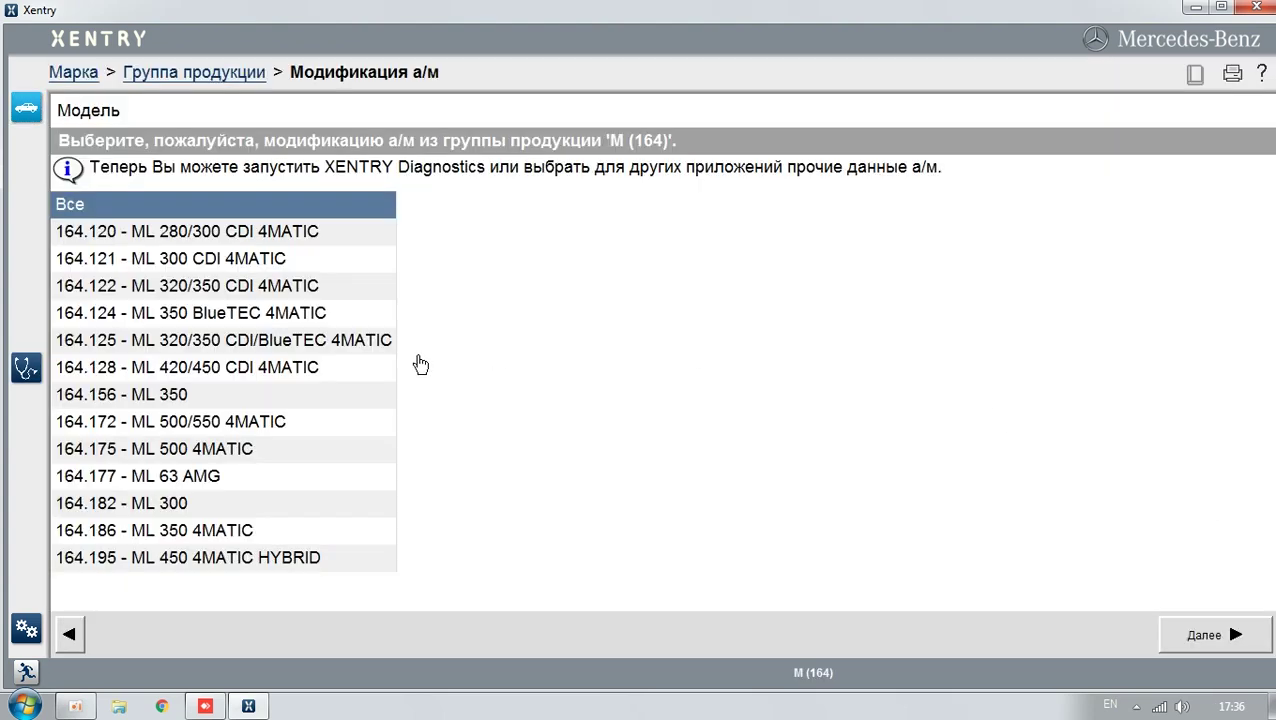
pyautogui.click(192, 536)
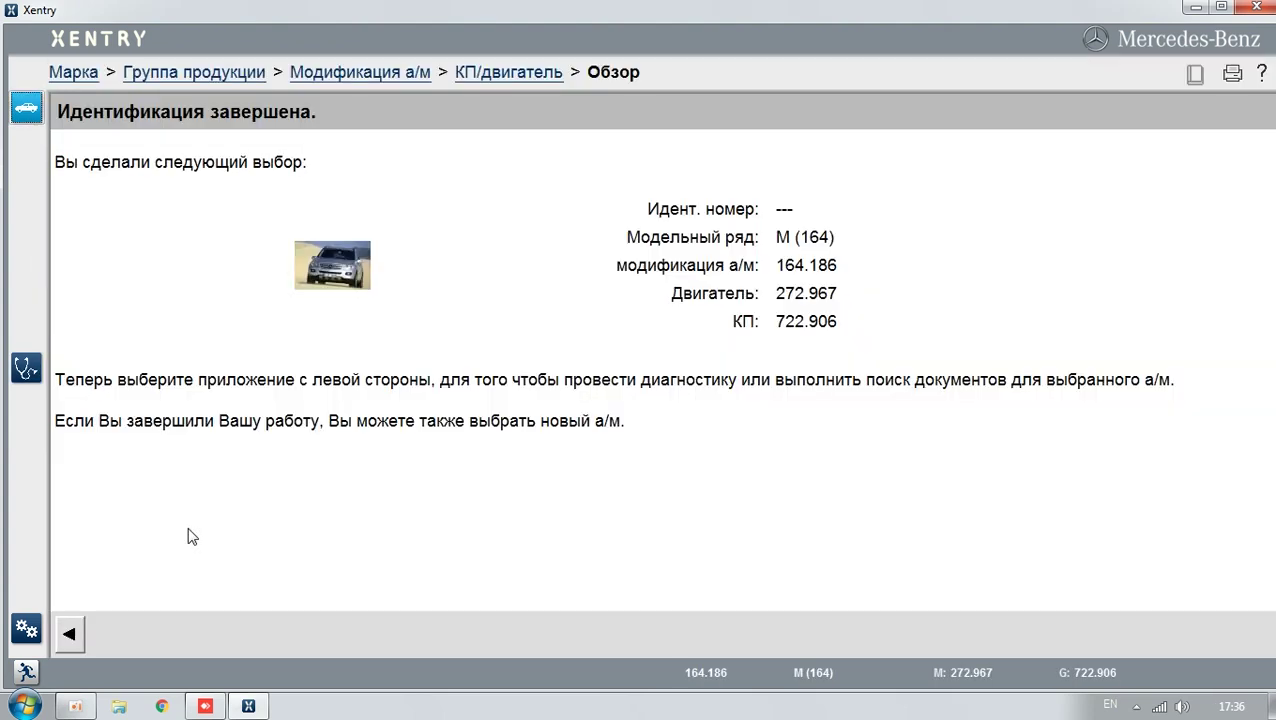
pyautogui.click(27, 369)
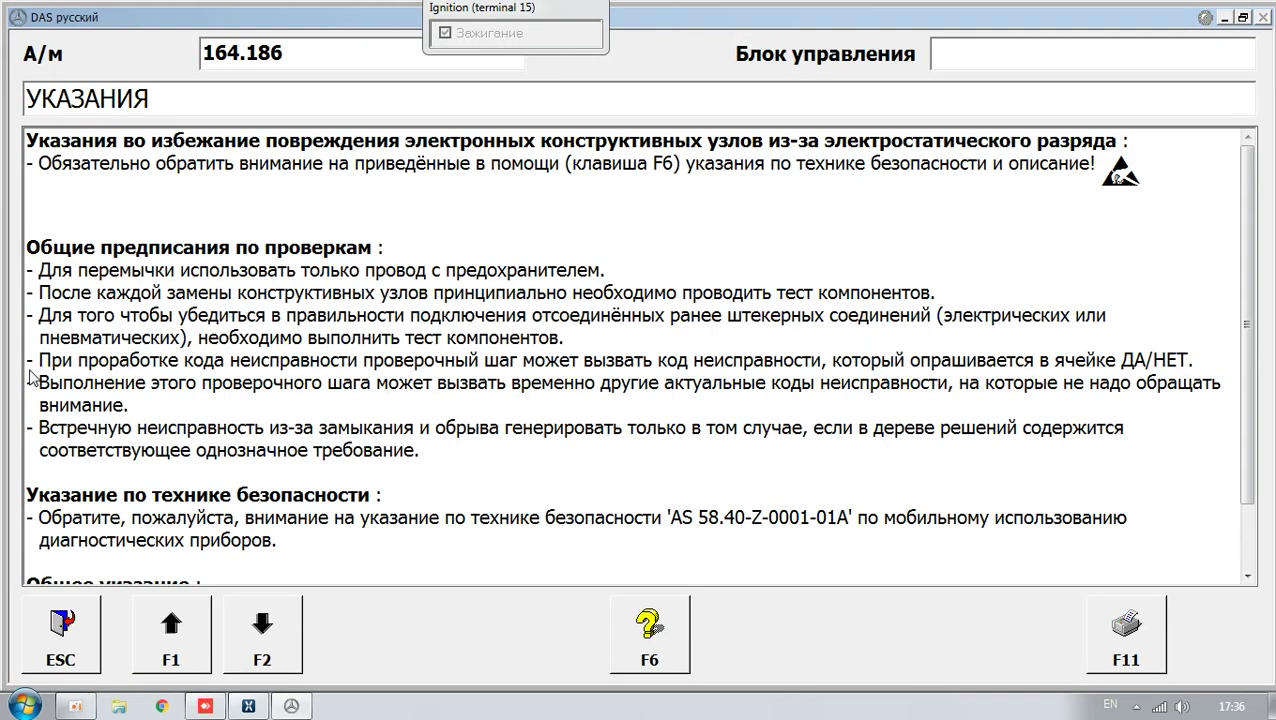
# Acknowledge the safety notices and choose model series 164.
pyautogui.click(261, 632)
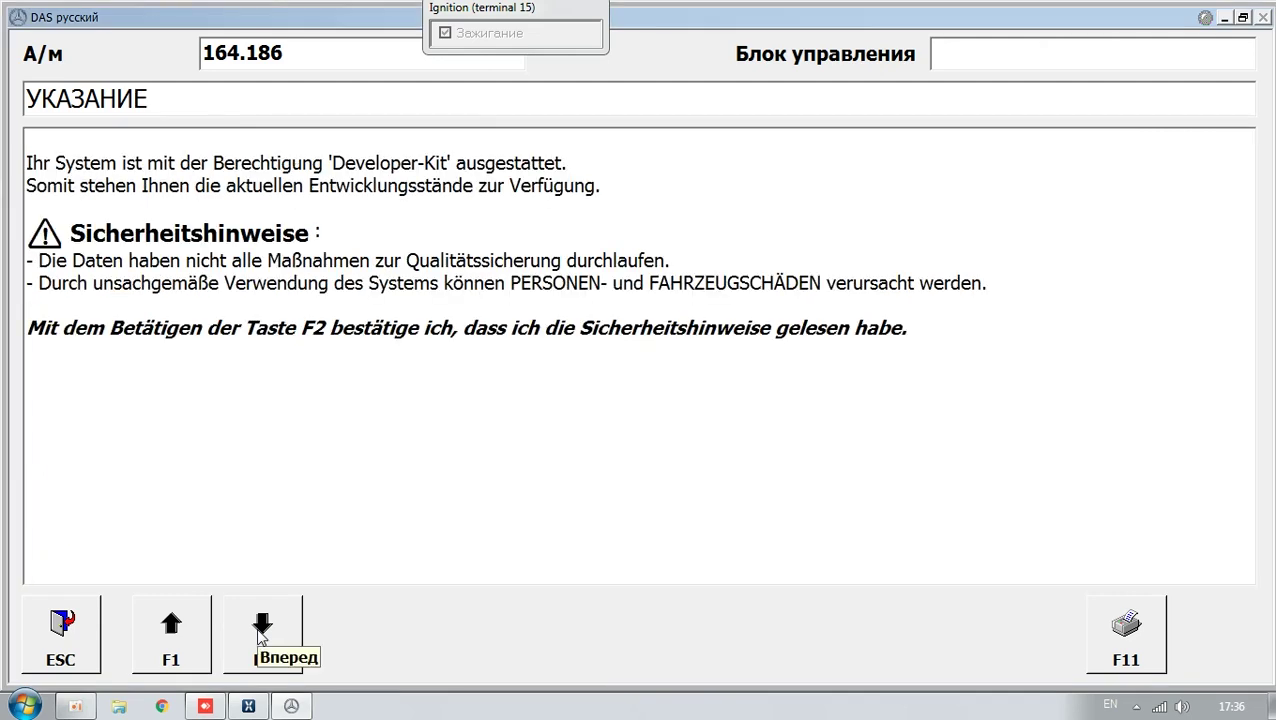
pyautogui.click(262, 636)
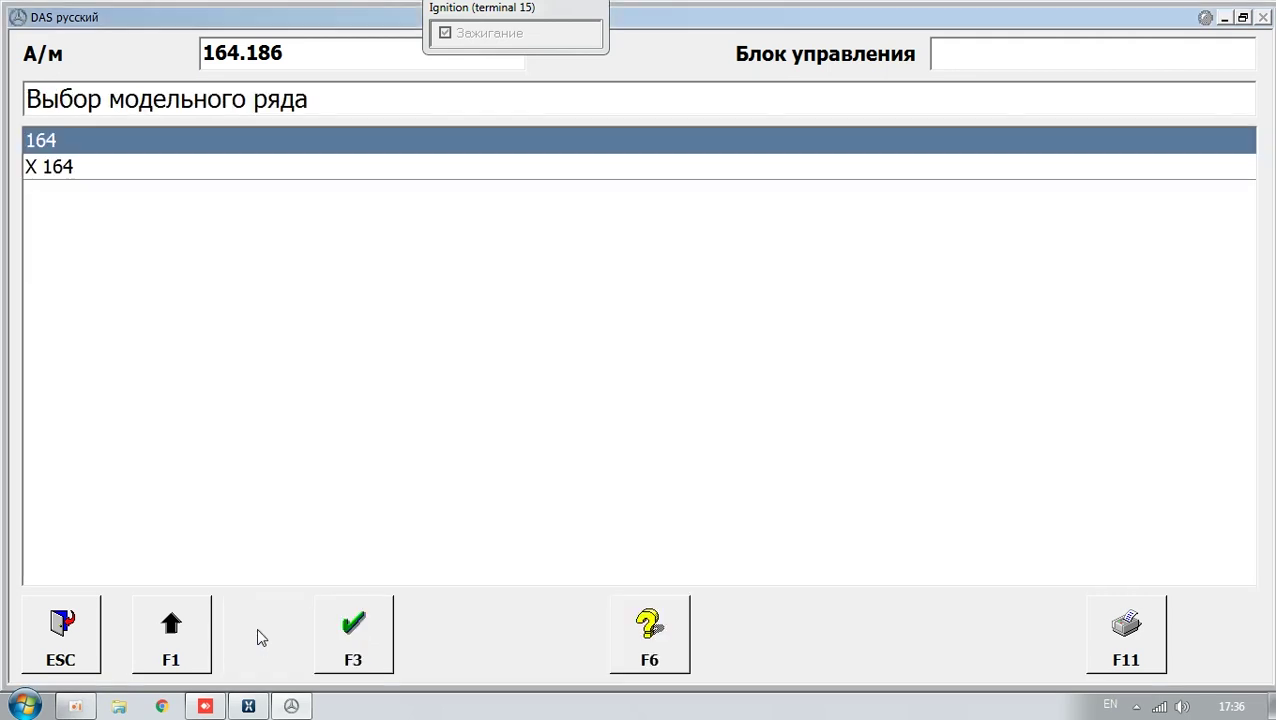
pyautogui.click(329, 643)
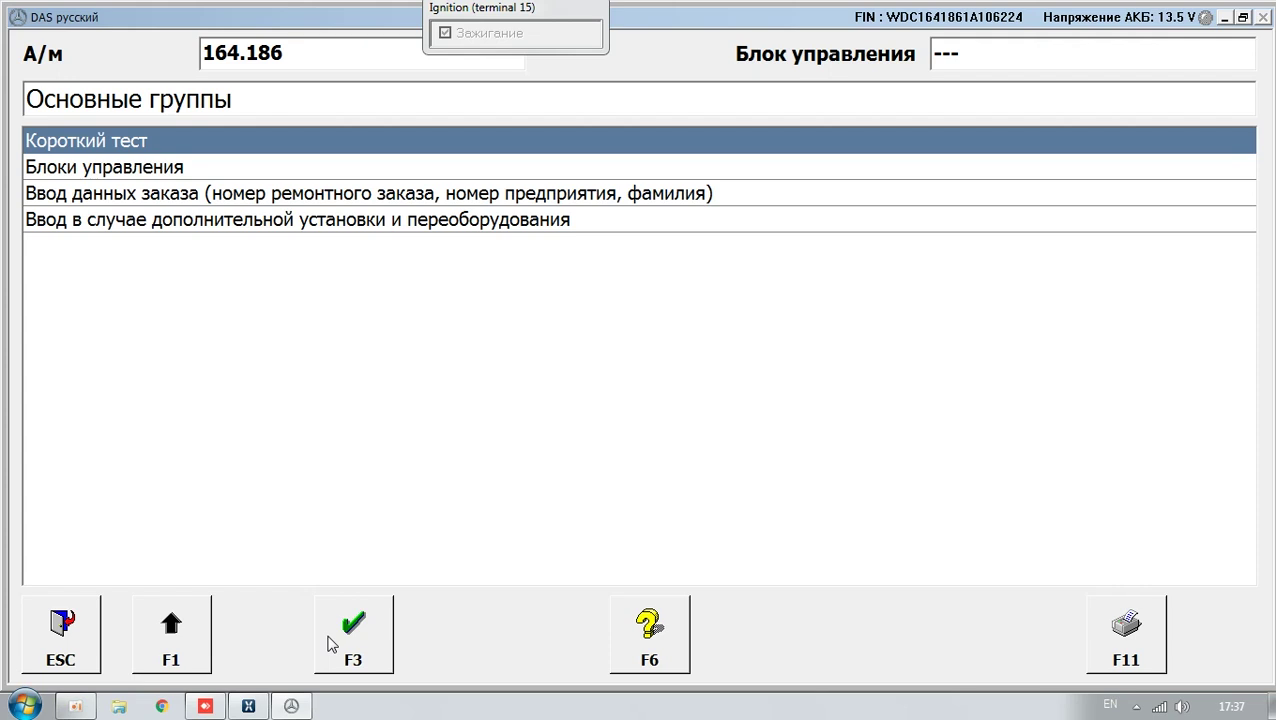
# Open the ZGW central interface from the body (Кузов) group of control units.
pyautogui.click(110, 168)
pyautogui.click(110, 168)
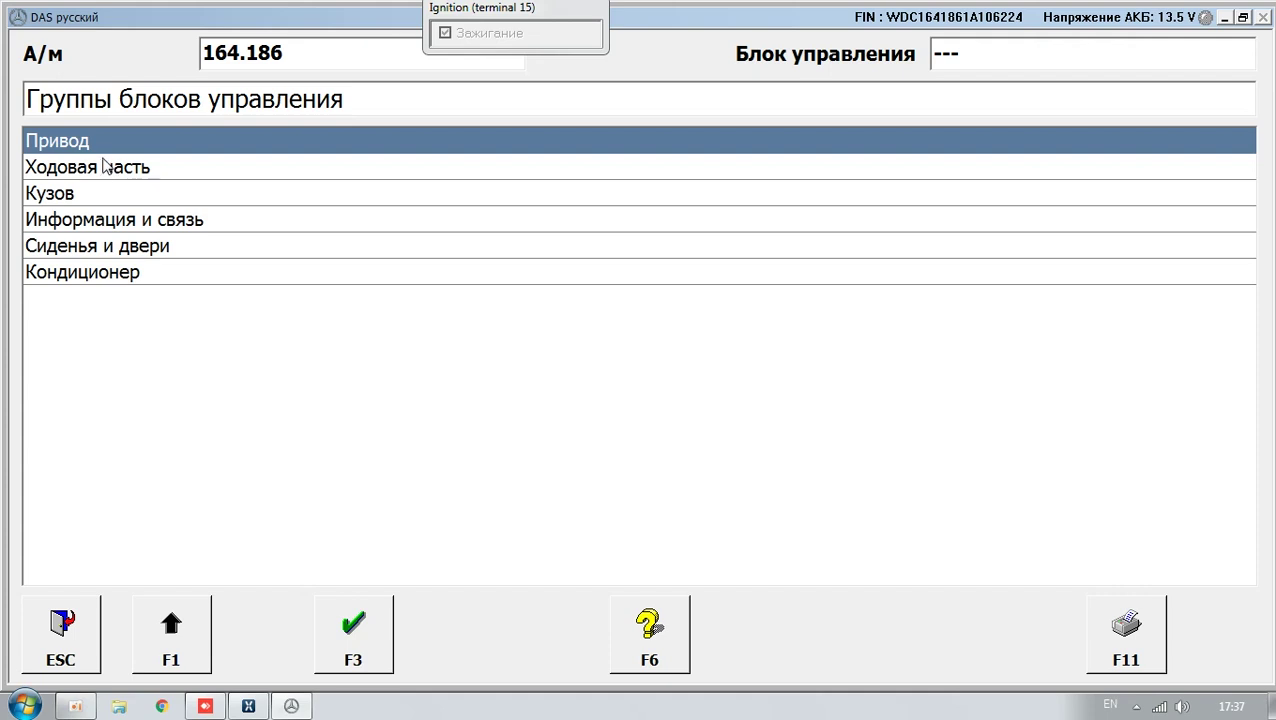
pyautogui.press('Down')
pyautogui.press('Down')
pyautogui.press('Down')
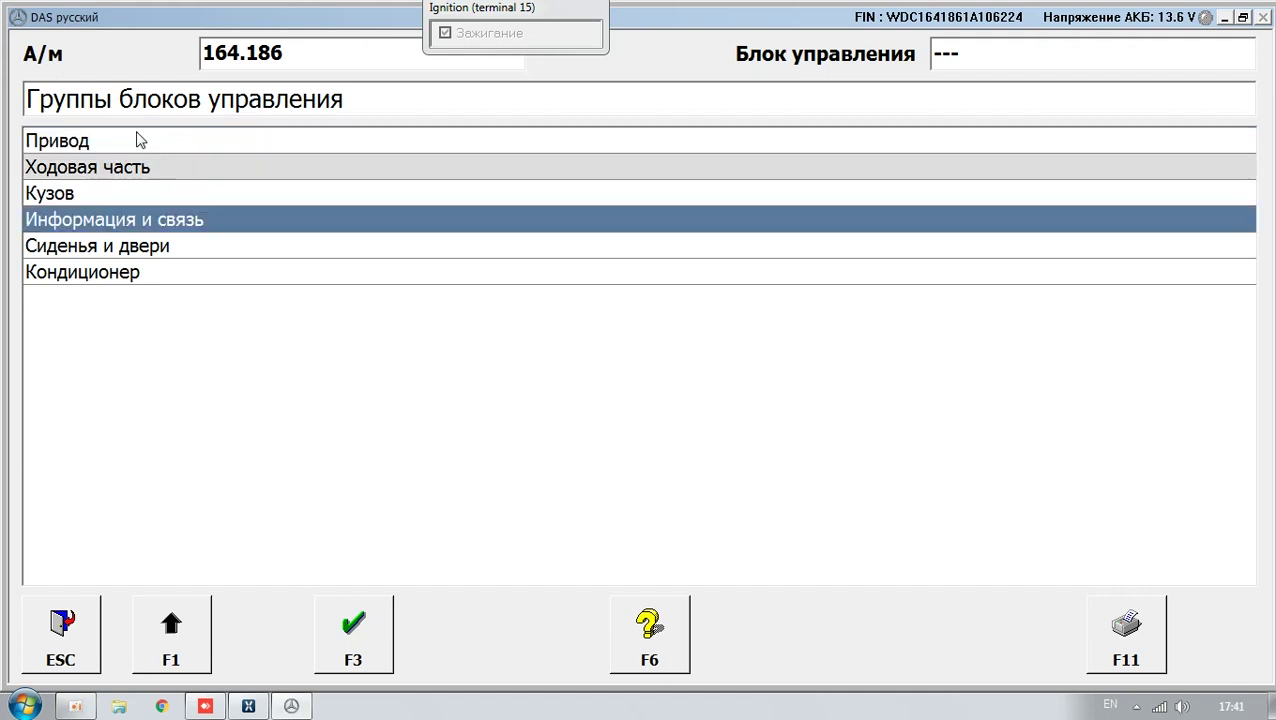
pyautogui.click(128, 195)
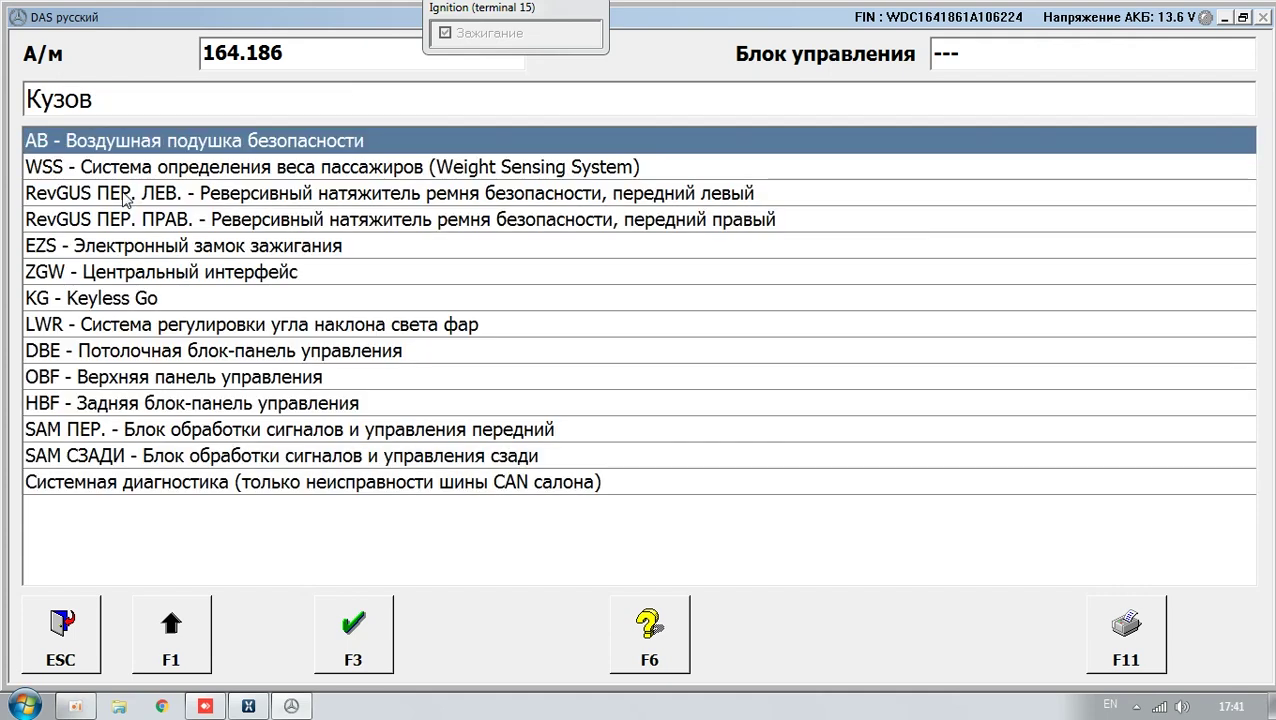
pyautogui.click(108, 274)
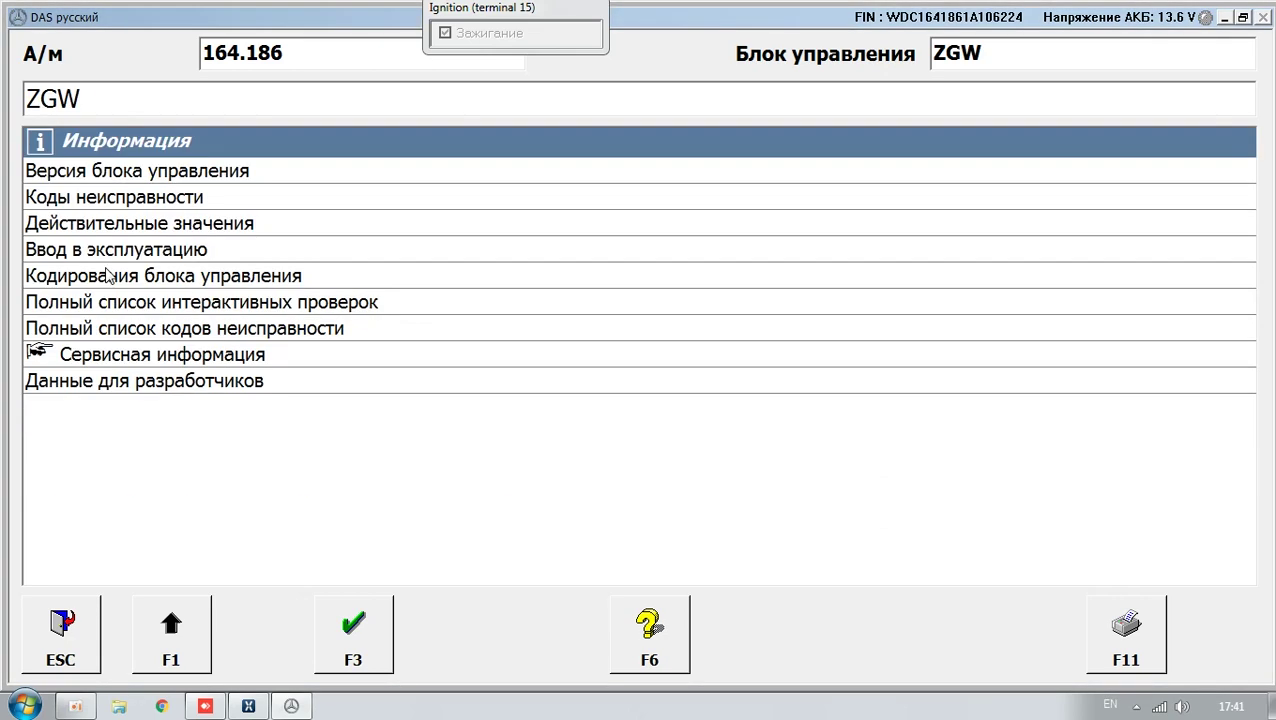
# Check the fault codes and the control unit version of the ZGW.
pyautogui.click(121, 203)
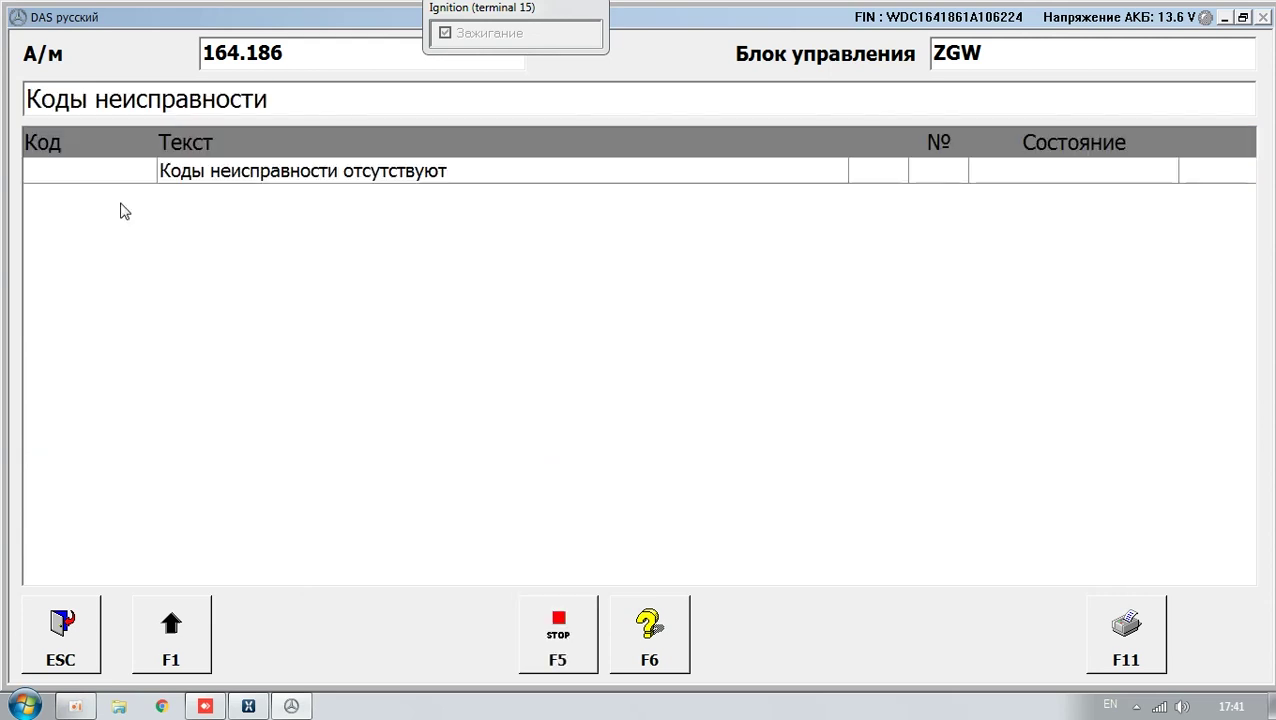
pyautogui.click(172, 630)
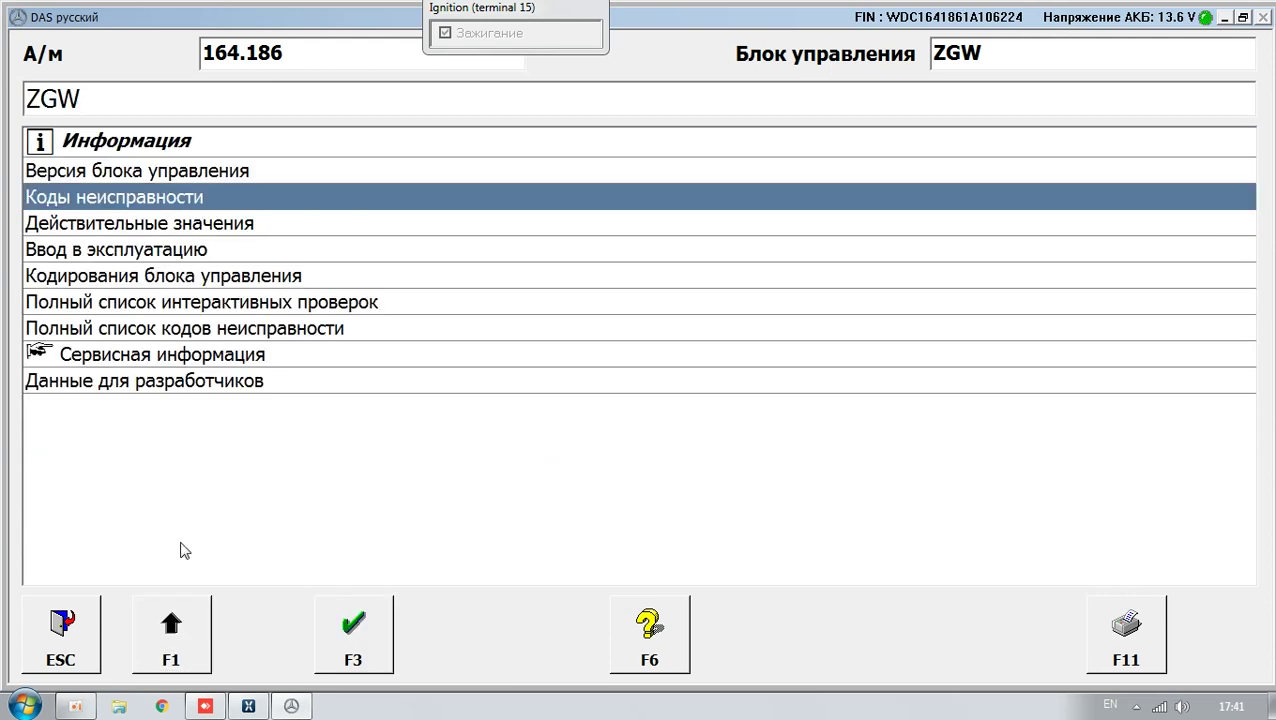
pyautogui.click(220, 168)
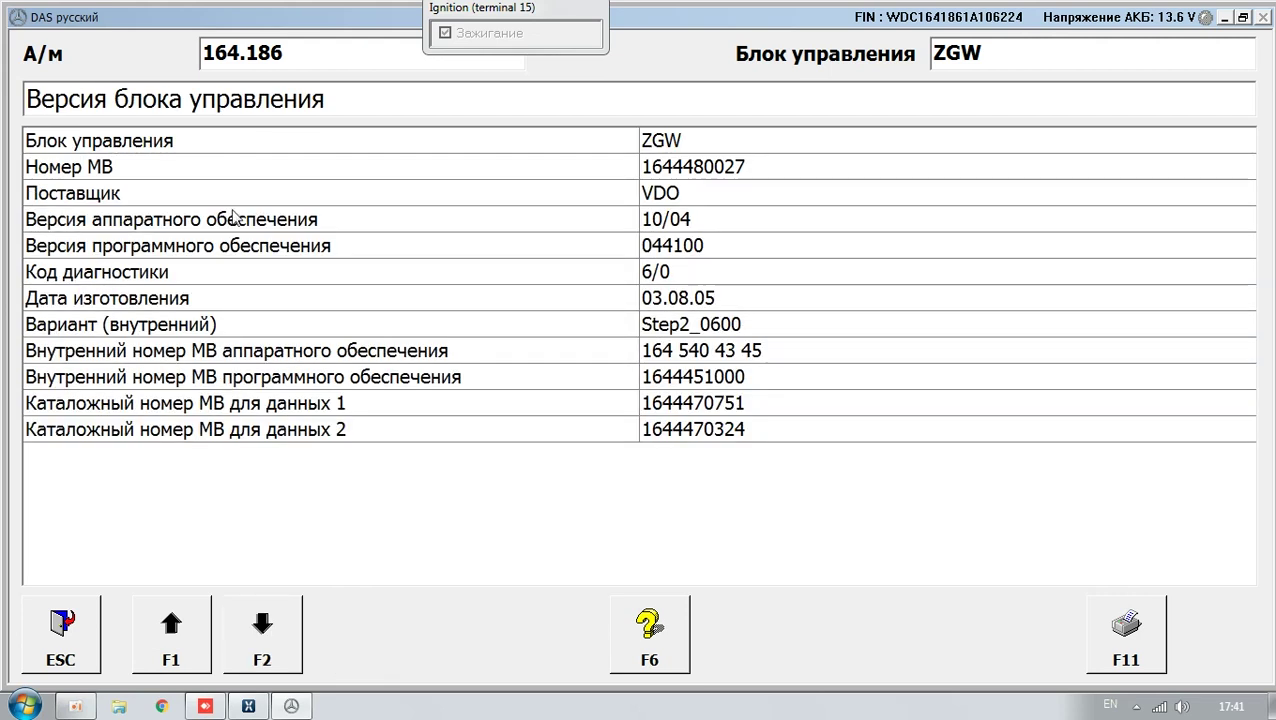
pyautogui.click(155, 667)
# Start control unit programming from the ZGW coding functions, using the Offline option.
pyautogui.click(175, 278)
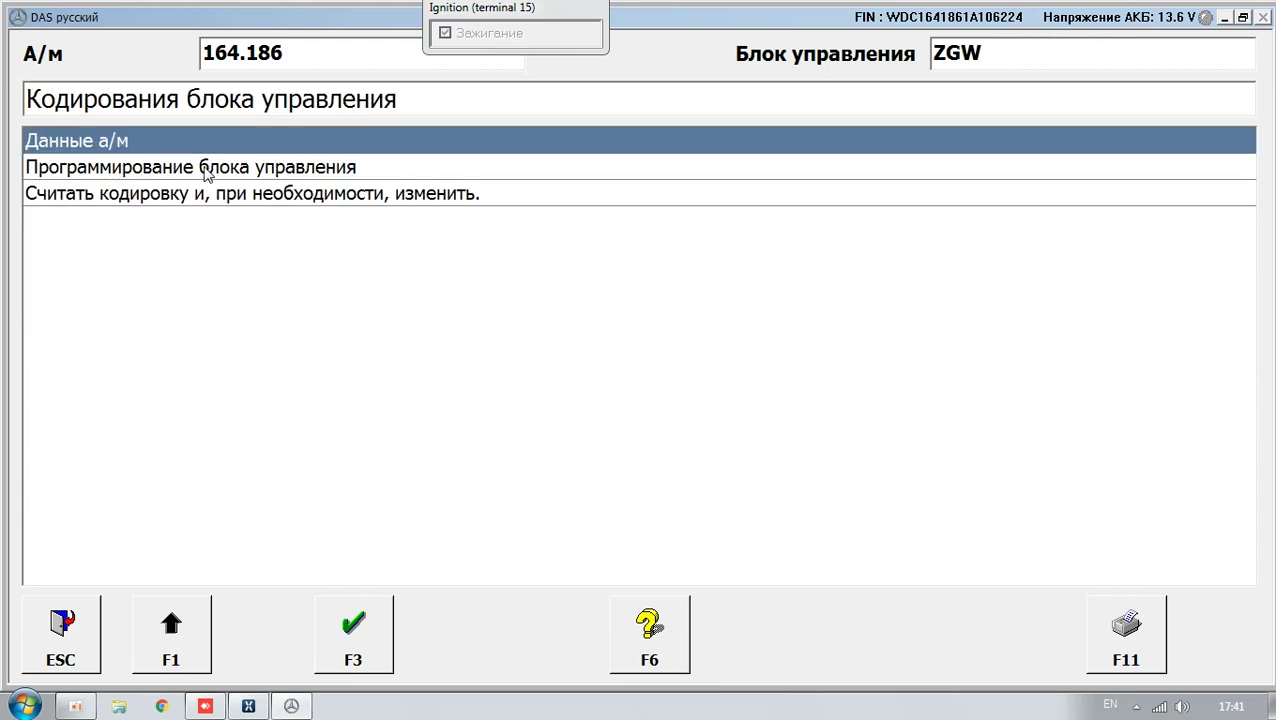
pyautogui.click(206, 172)
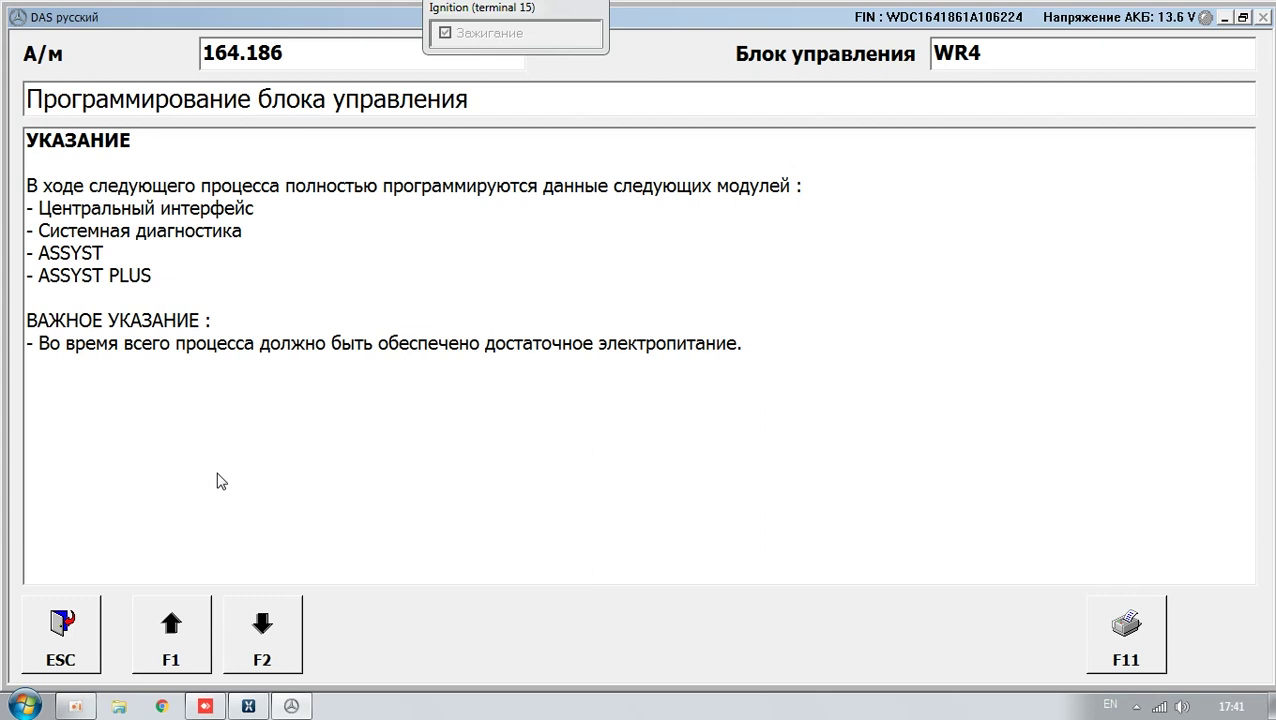
pyautogui.click(262, 622)
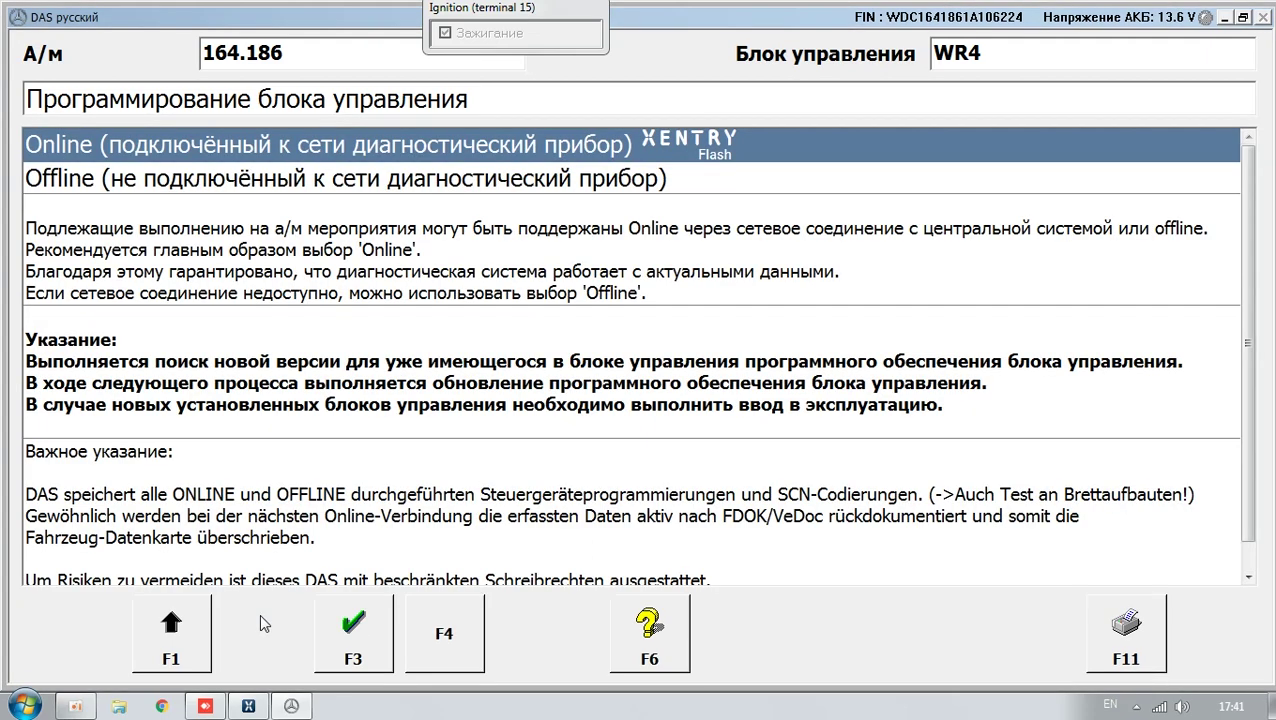
pyautogui.click(263, 180)
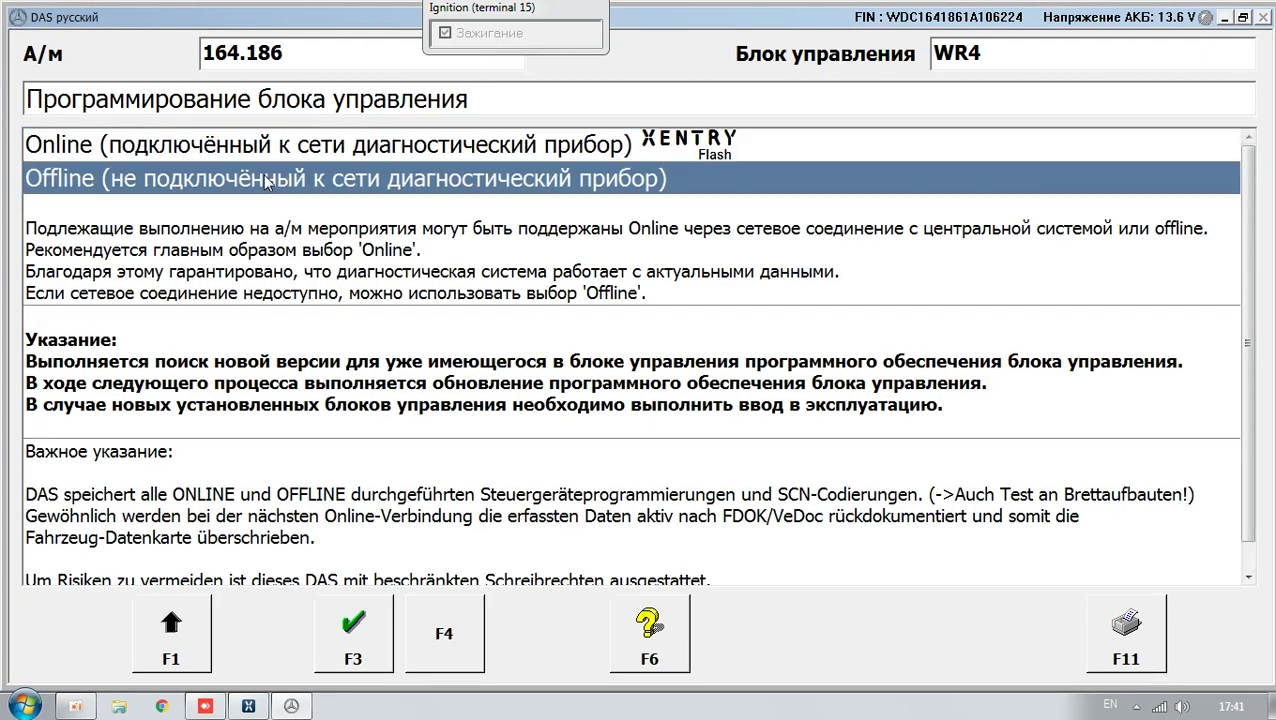
pyautogui.click(337, 648)
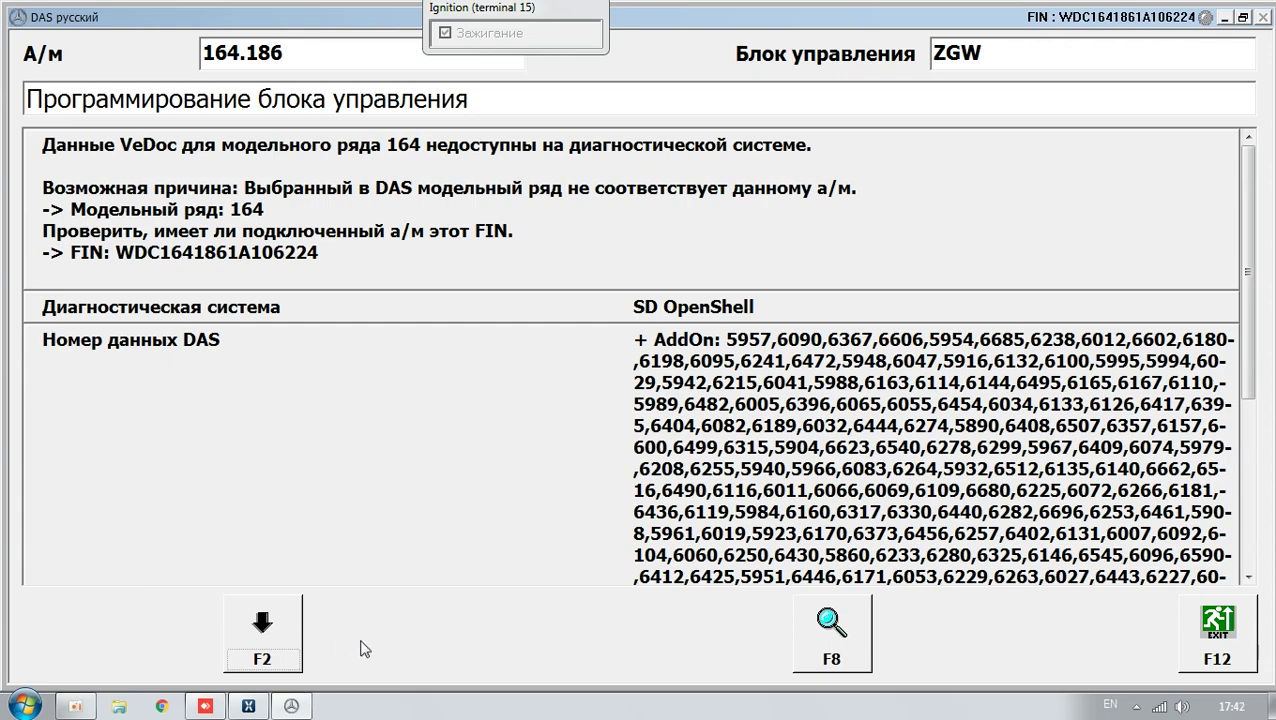
# Continue past the VeDoc data notice and approve programming the central interface, giving "Update" as the reason.
pyautogui.moveTo(1250, 276); pyautogui.dragTo(1254, 226)
pyautogui.click(274, 645)
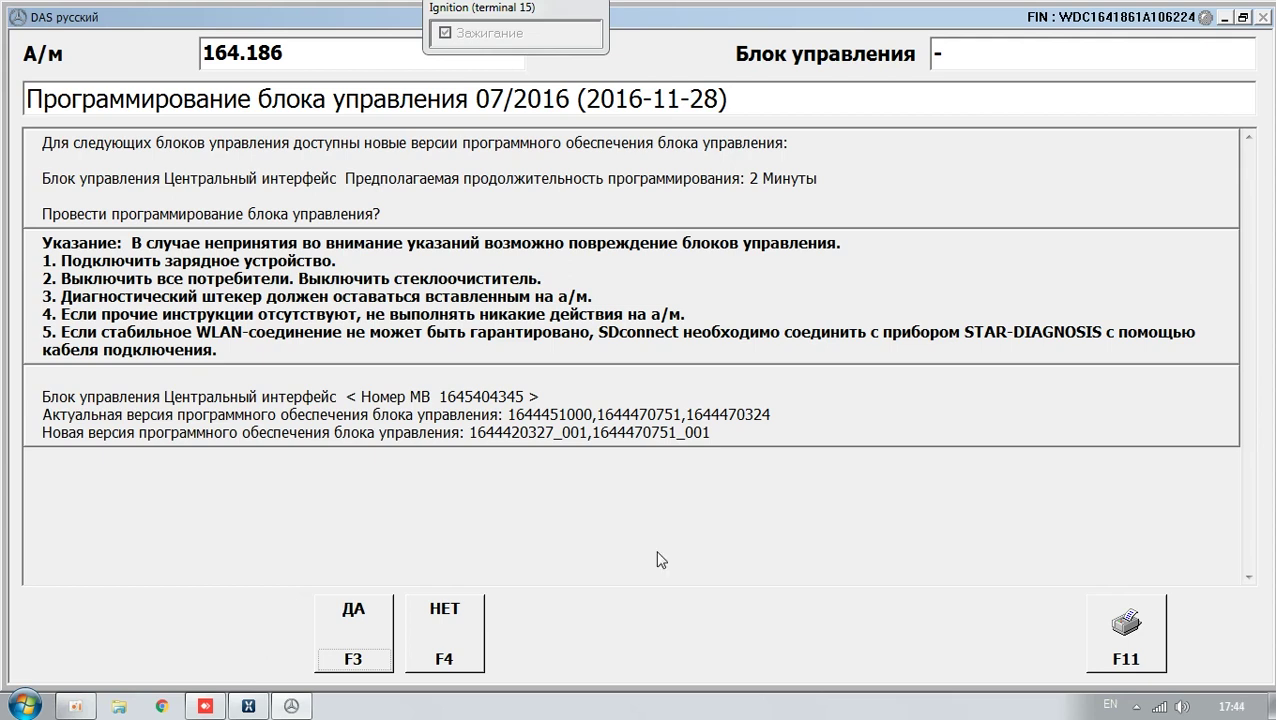
pyautogui.click(365, 615)
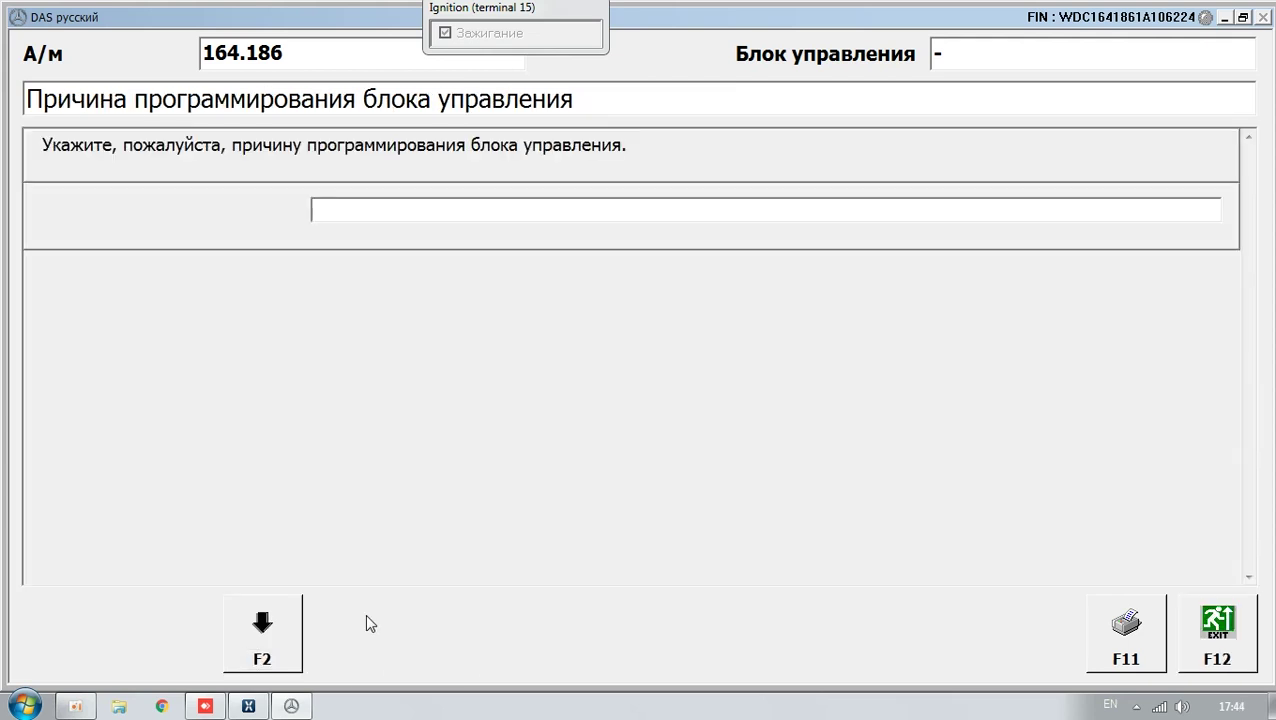
pyautogui.write('Update')
pyautogui.click(264, 627)
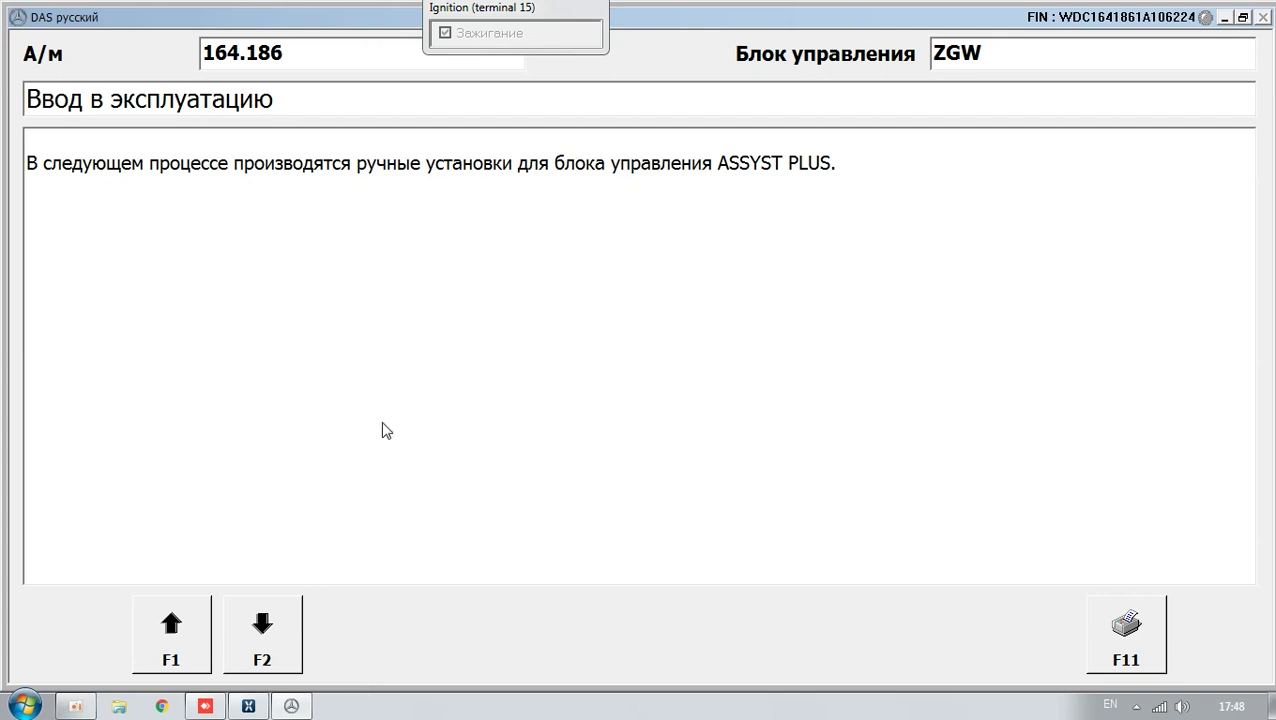
# Set the first registration date in the ASSYST PLUS data to day 15, month 08, year 2020 and accept it.
pyautogui.click(264, 628)
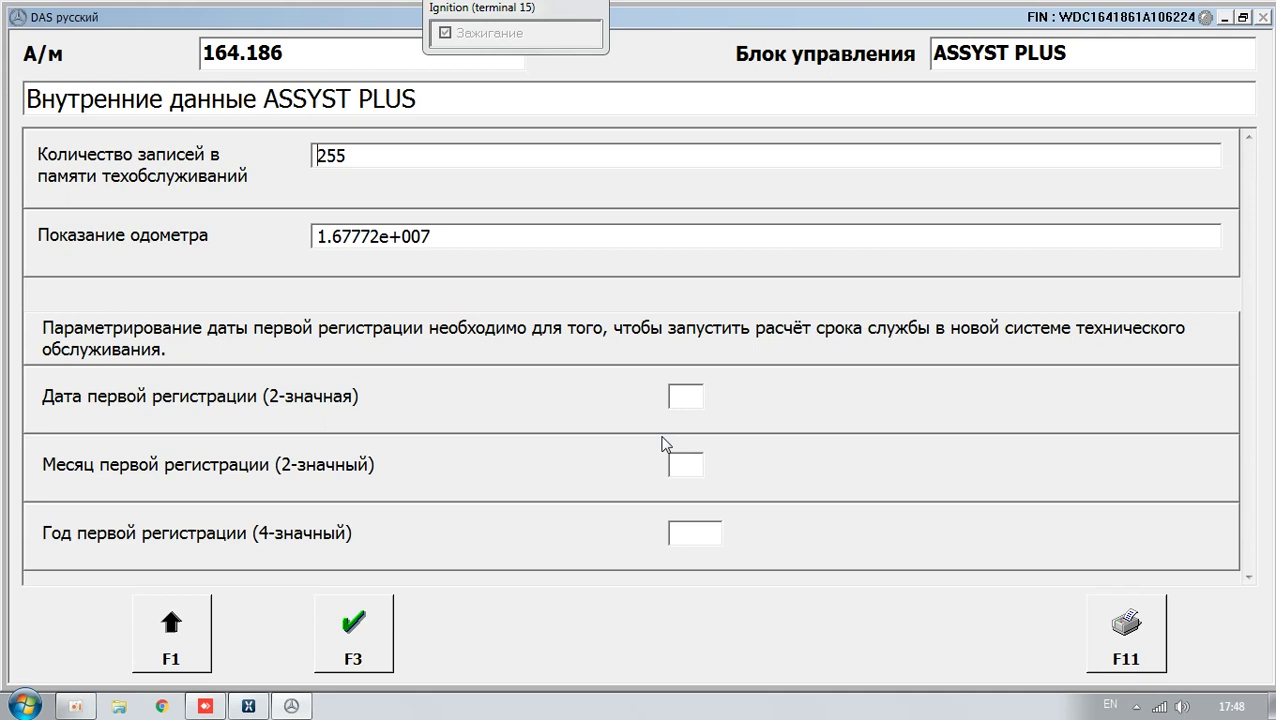
pyautogui.click(684, 404)
pyautogui.write('15')
pyautogui.click(689, 461)
pyautogui.write('08')
pyautogui.click(695, 533)
pyautogui.write('2020')
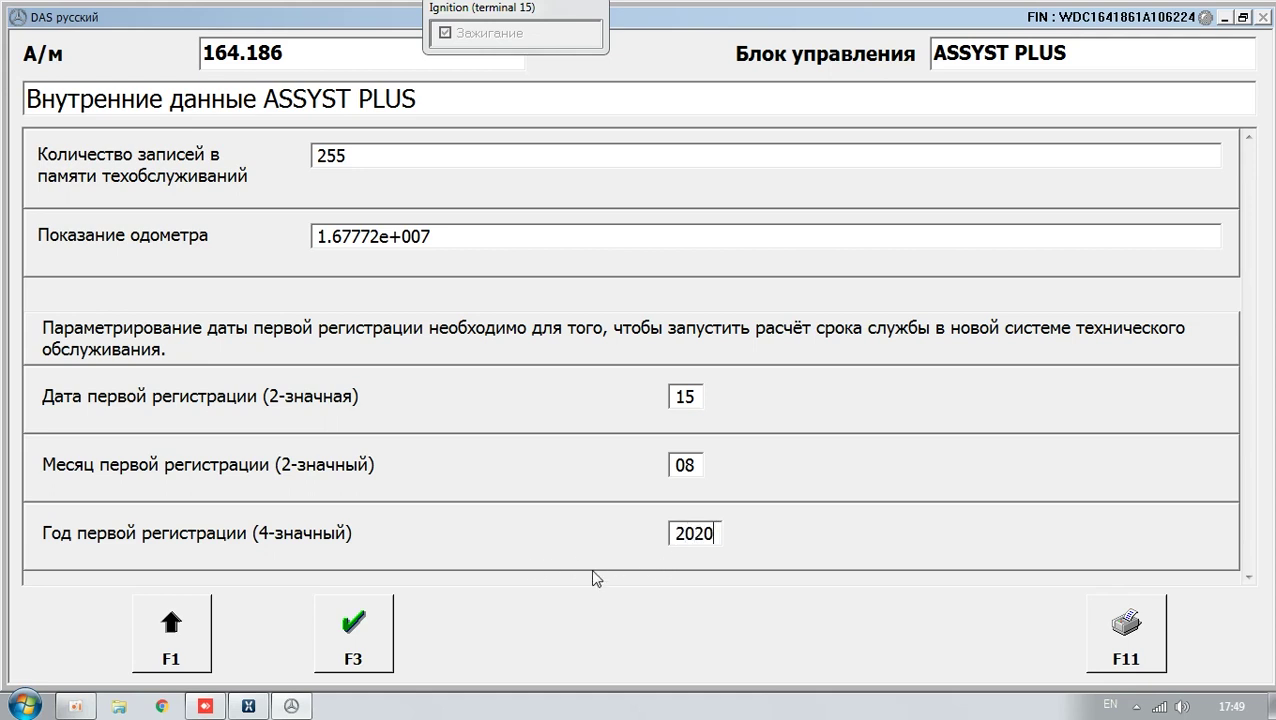
pyautogui.click(358, 648)
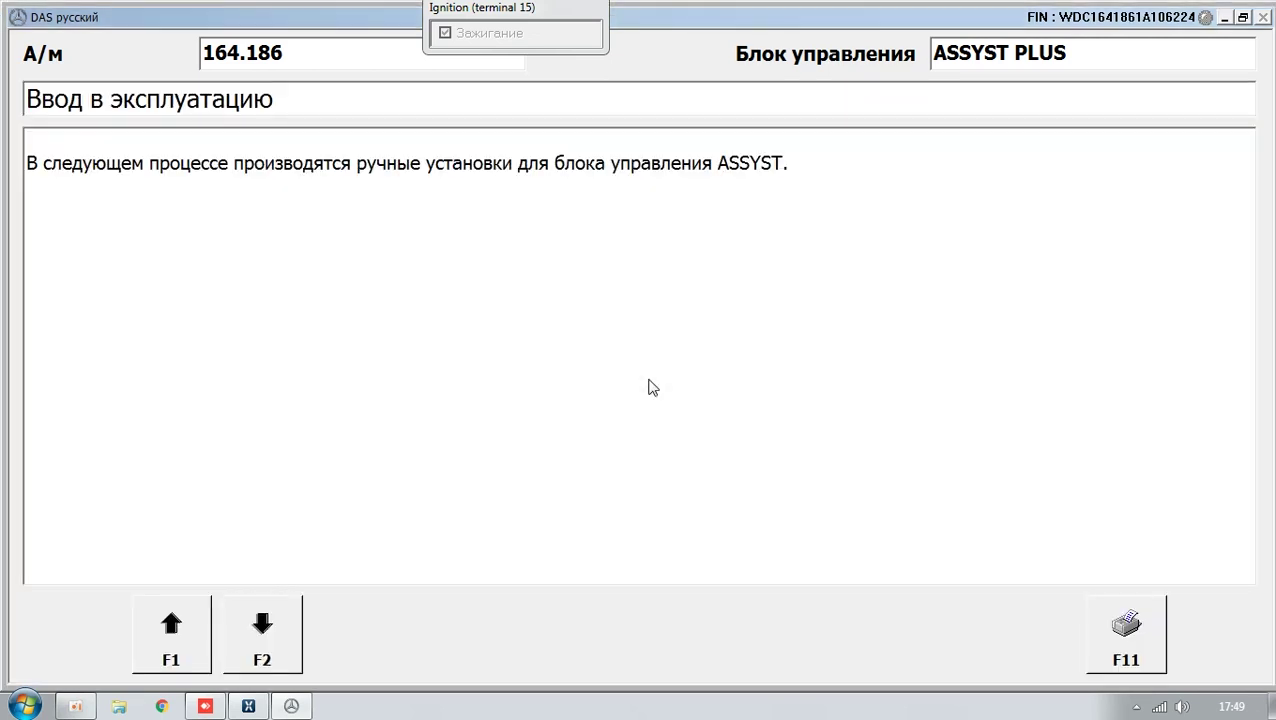
# Code the ASSYST engine type as "M272, Версия для США" and transfer the coding to the control unit.
pyautogui.click(250, 656)
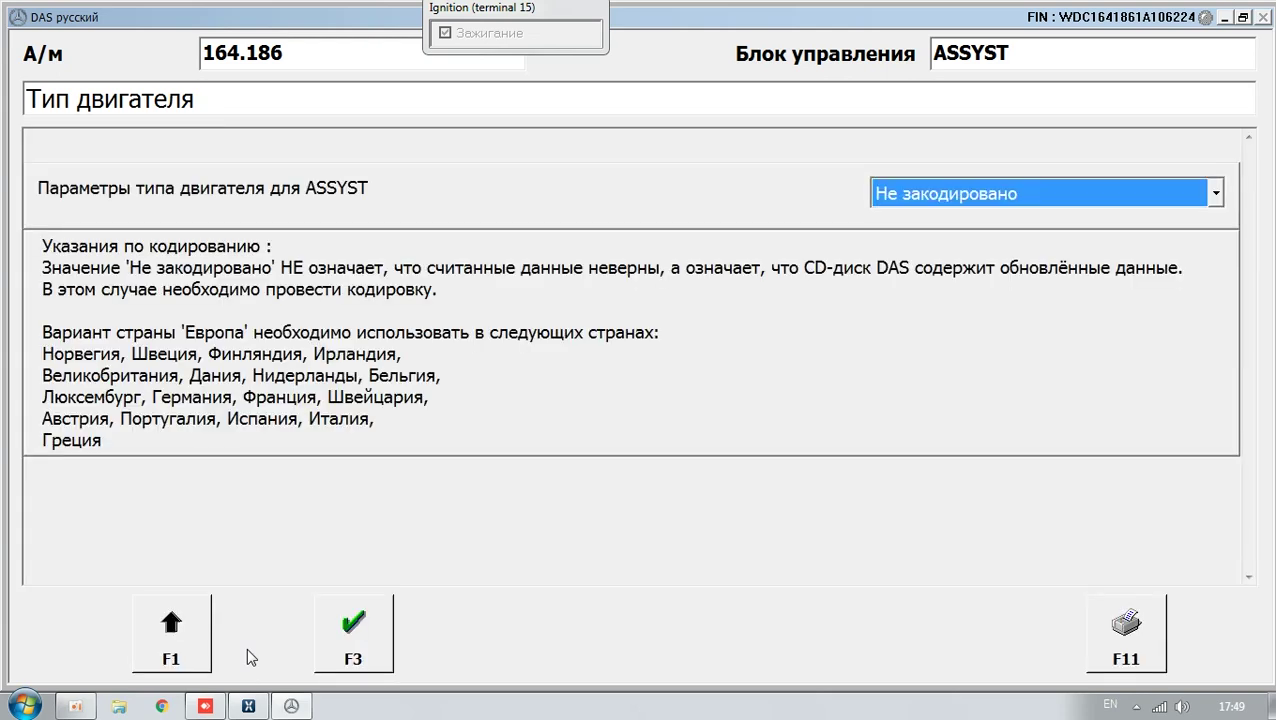
pyautogui.click(940, 195)
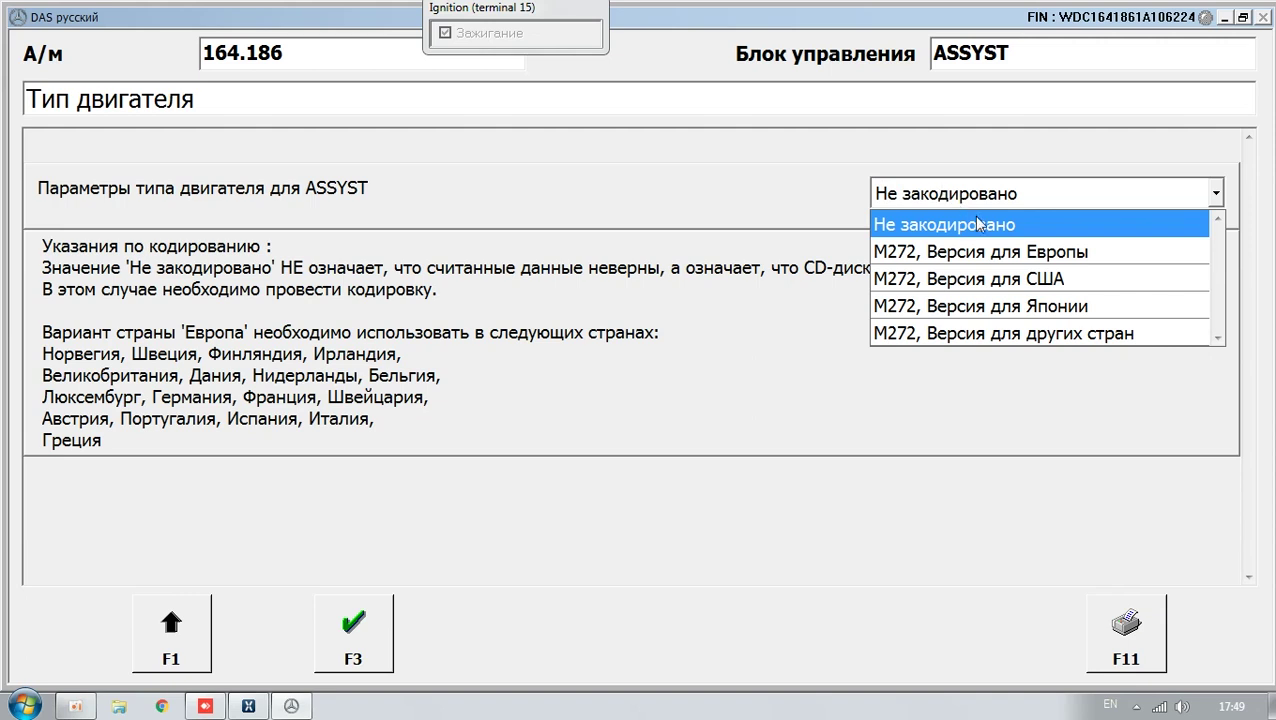
pyautogui.click(988, 280)
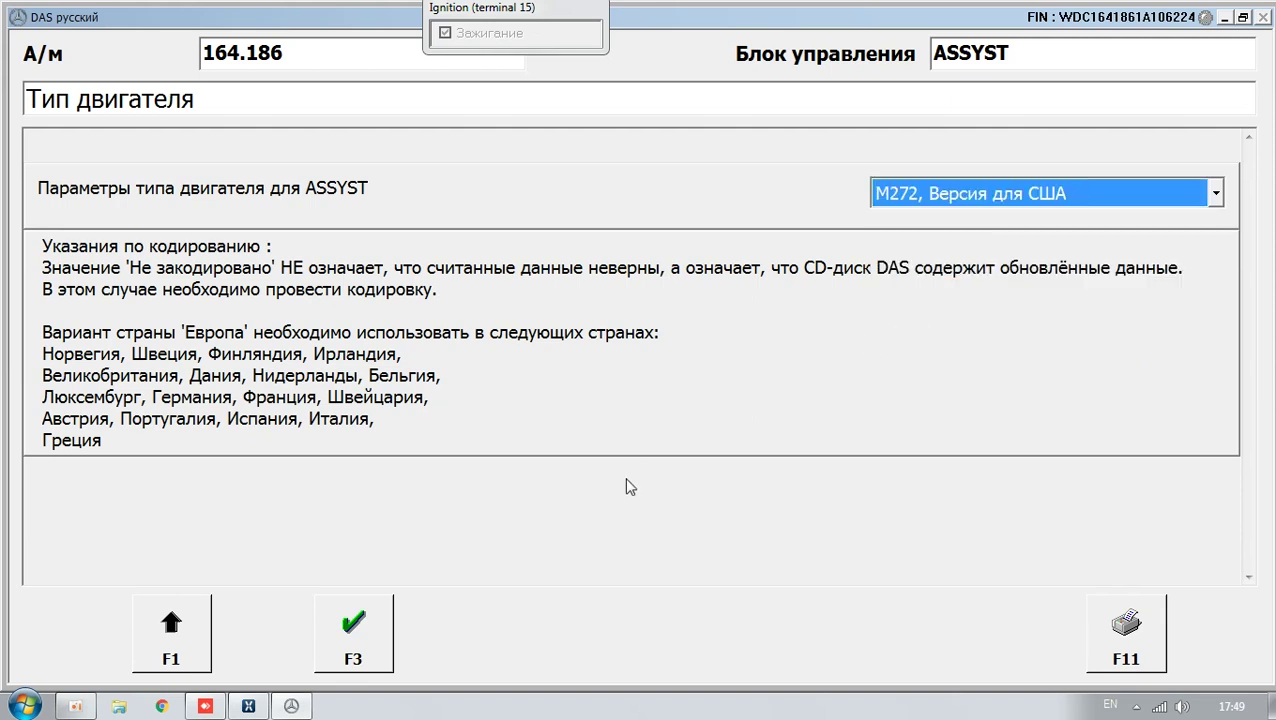
pyautogui.click(355, 630)
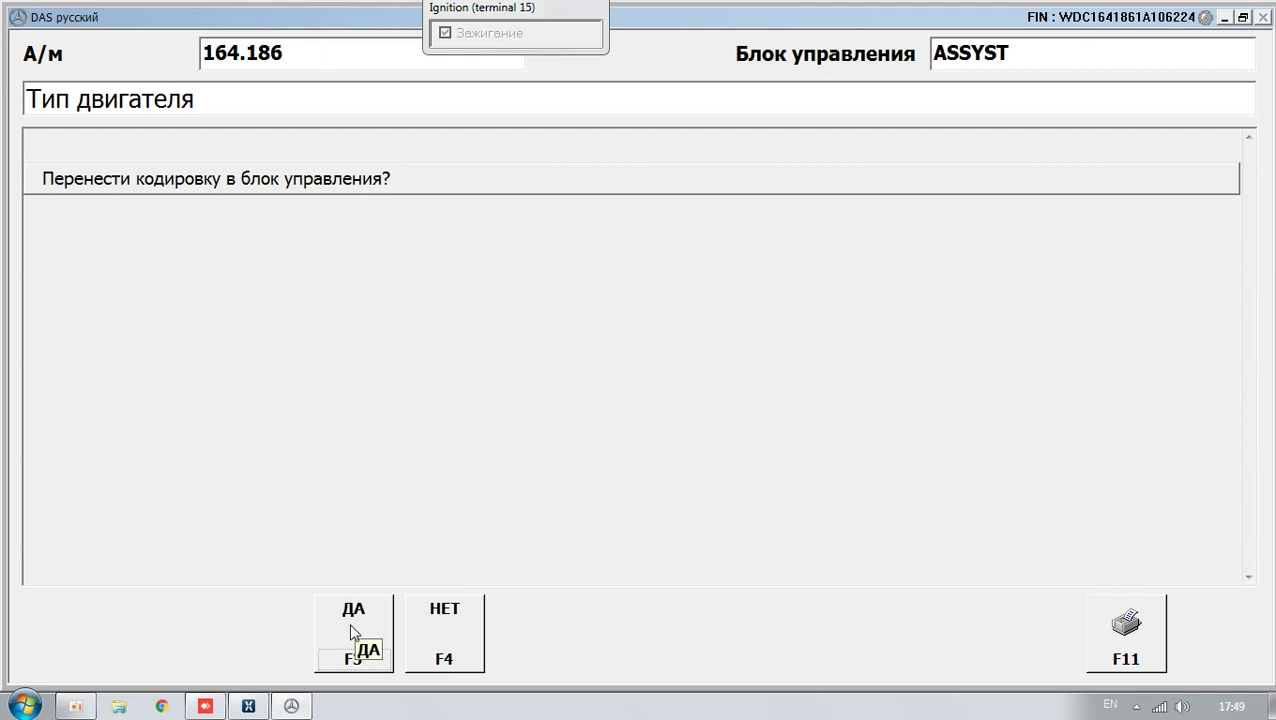
pyautogui.click(360, 630)
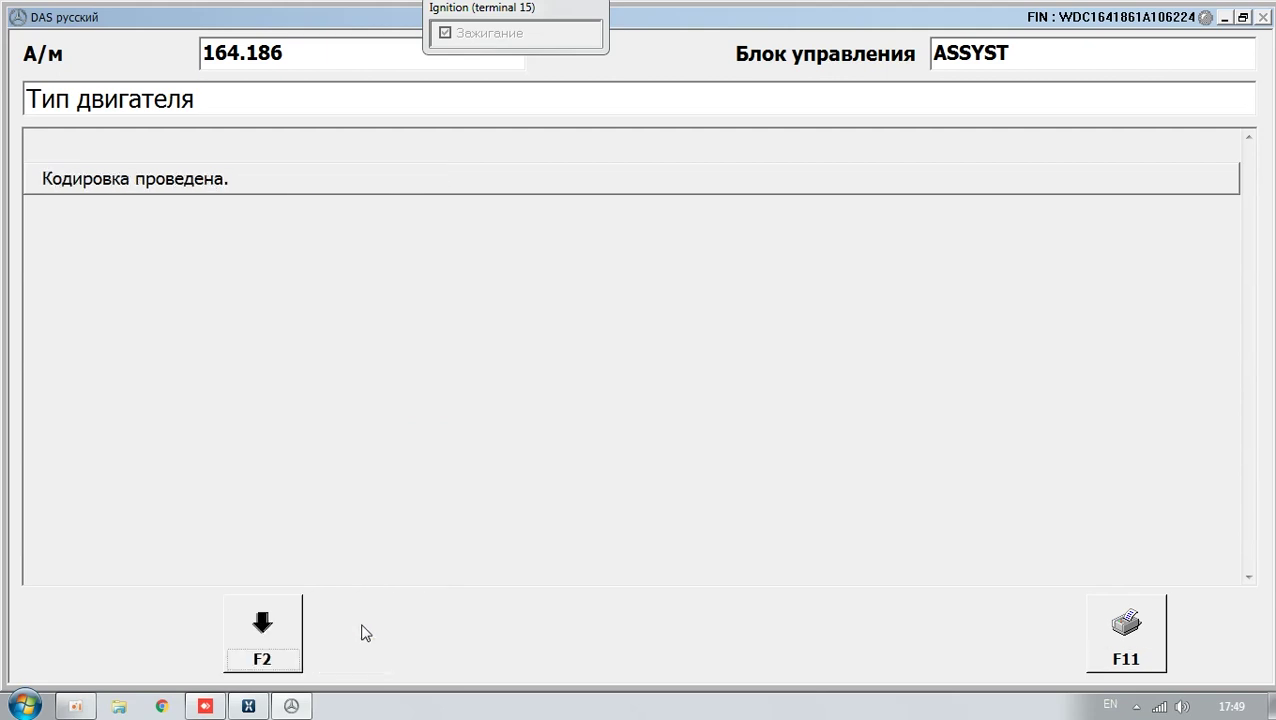
pyautogui.click(294, 632)
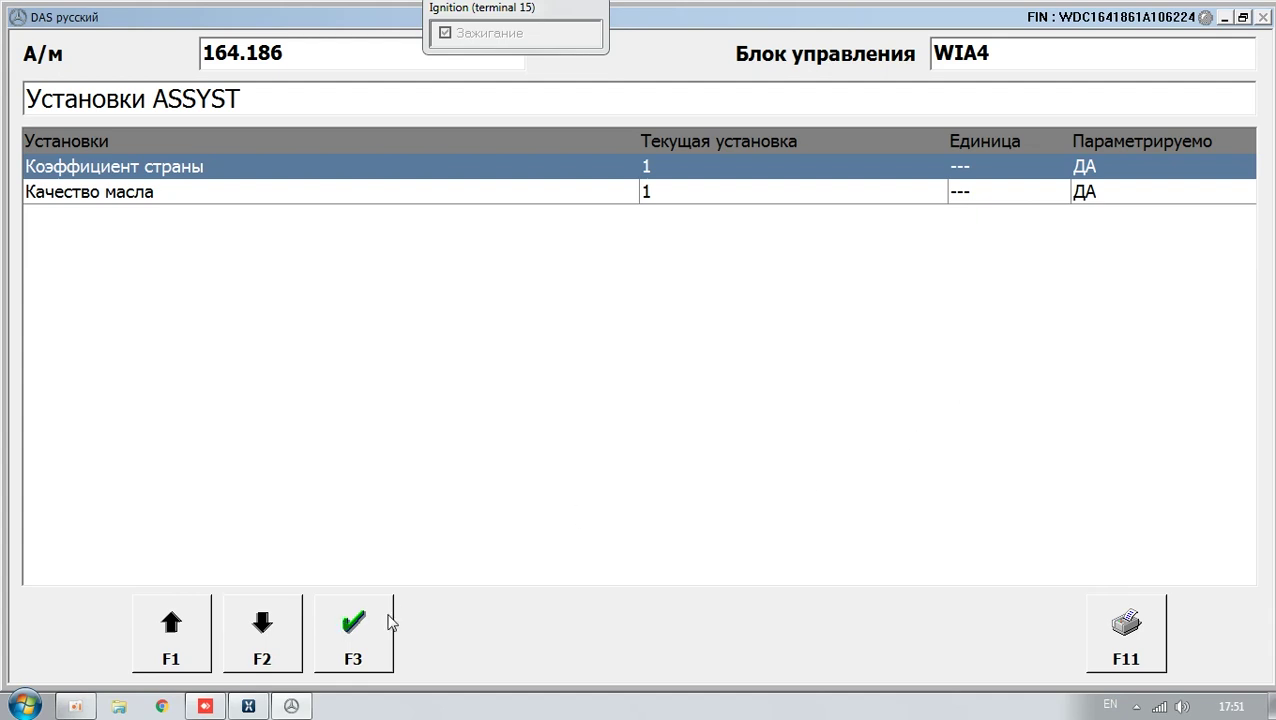
# Accept a country coefficient of 1 in the ASSYST settings and continue commissioning.
pyautogui.click(348, 628)
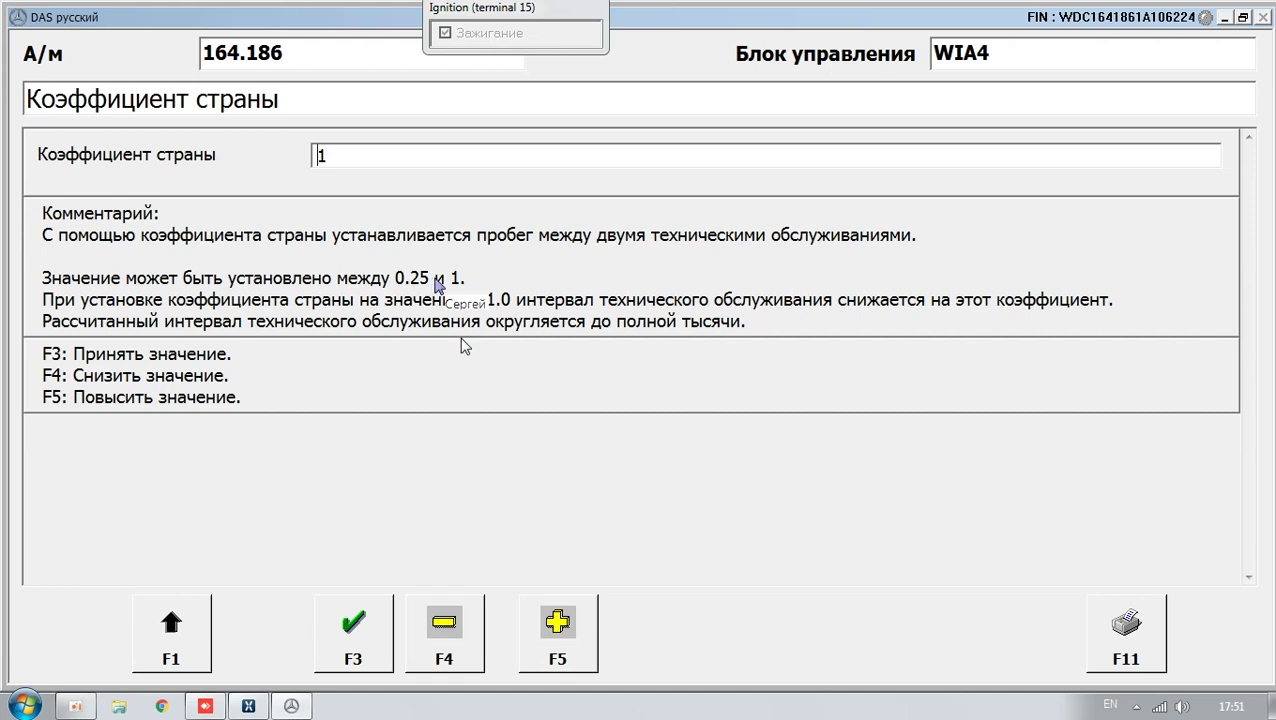
pyautogui.click(357, 633)
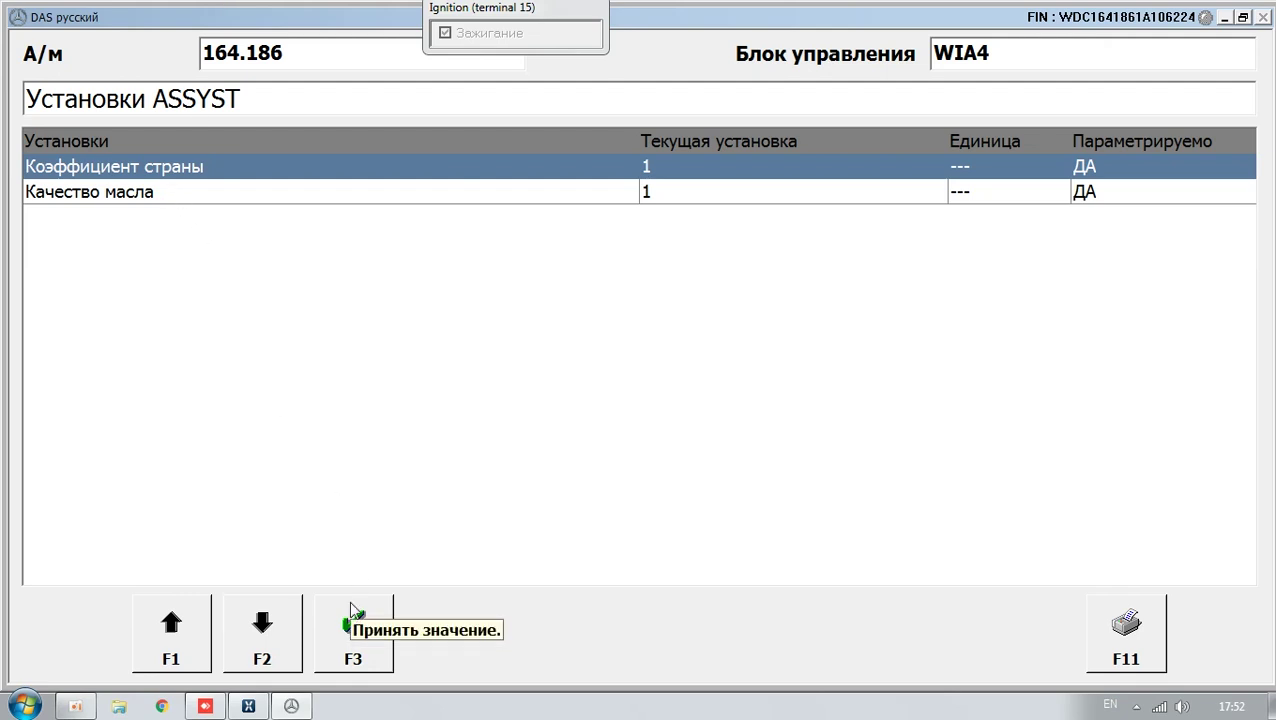
pyautogui.click(267, 627)
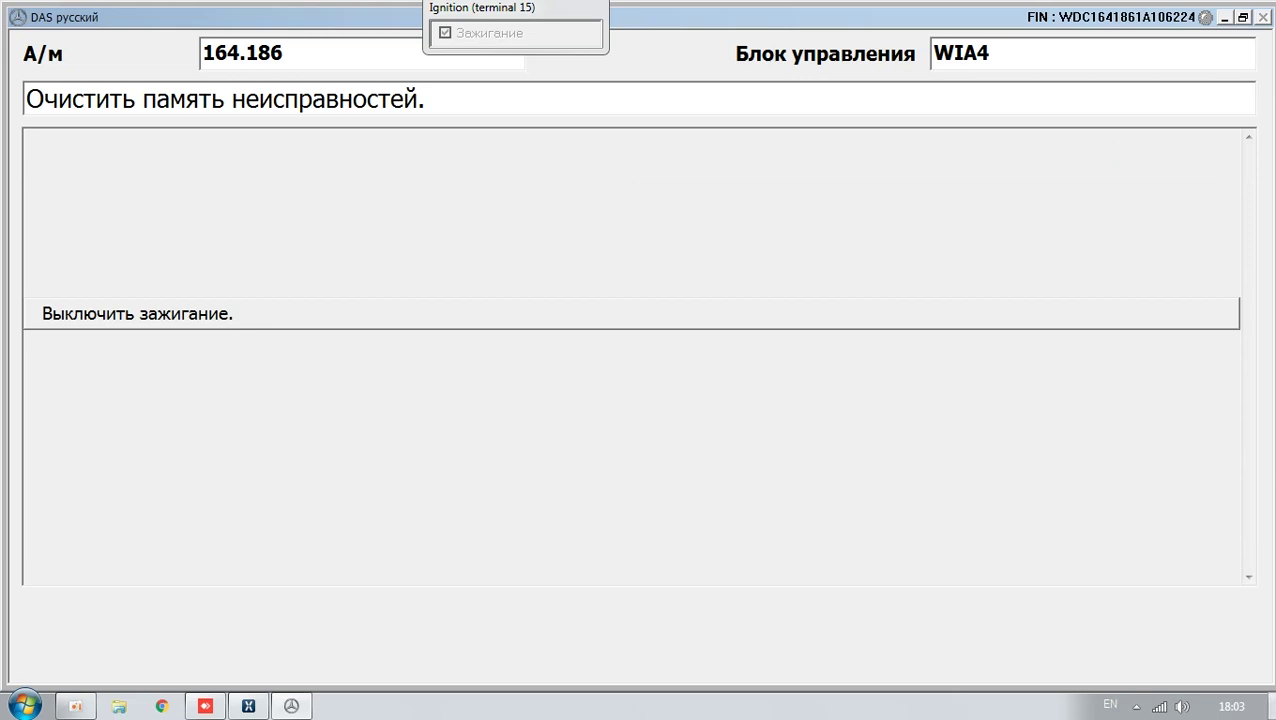
# Switch to the desktop and run IgnitionEnabler.exe as administrator.
pyautogui.click(1270, 705)
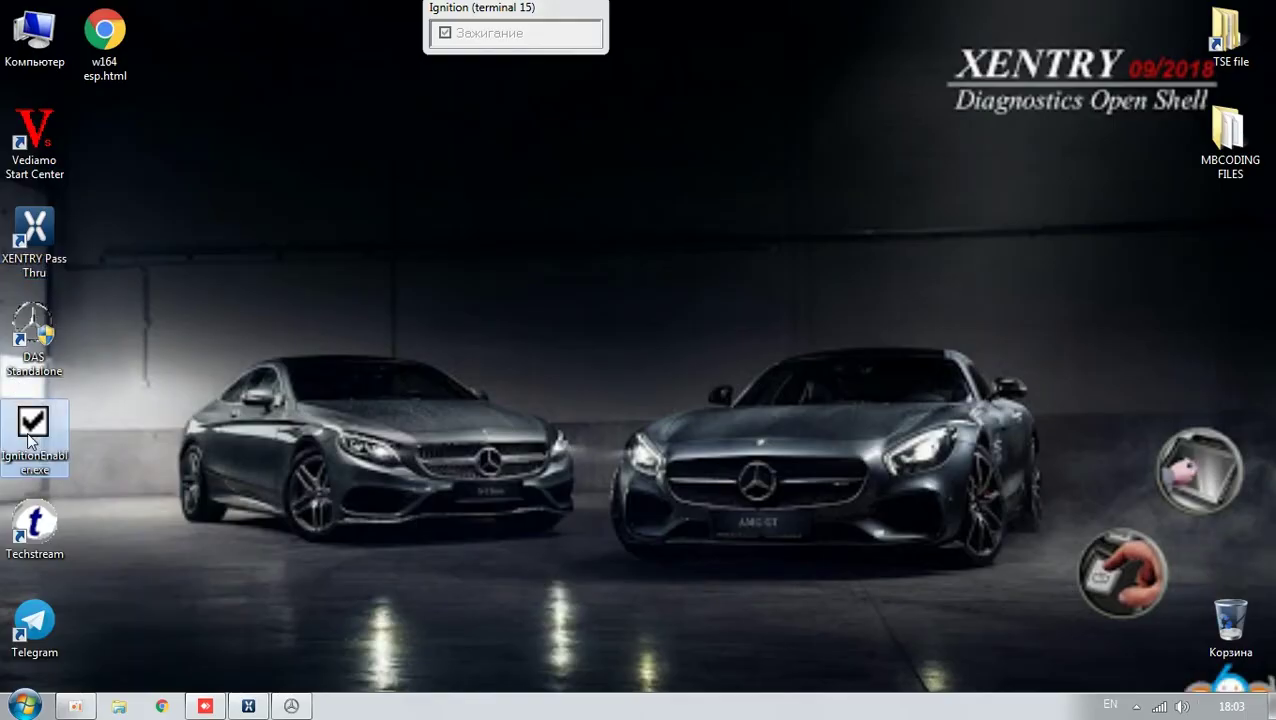
pyautogui.rightClick(30, 430)
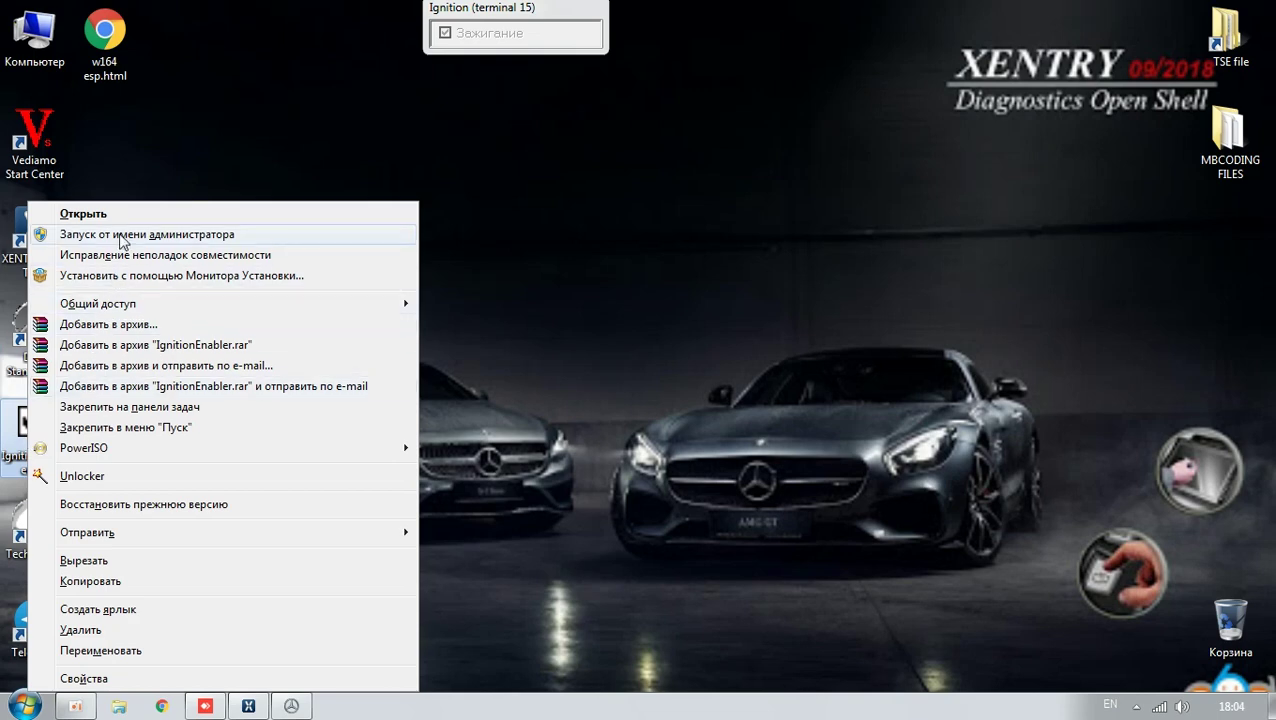
pyautogui.click(119, 238)
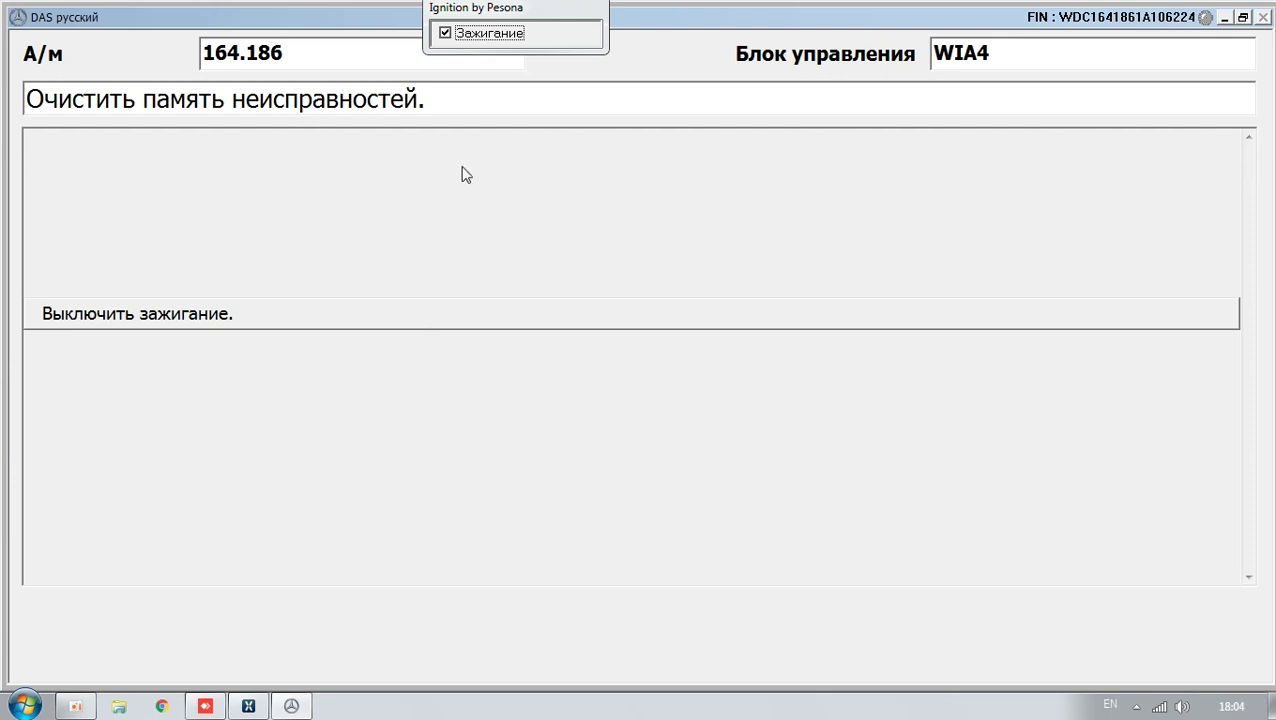
# Cycle the ignition (Зажигание) state off and back on as requested for clearing the fault memory.
pyautogui.click(446, 33)
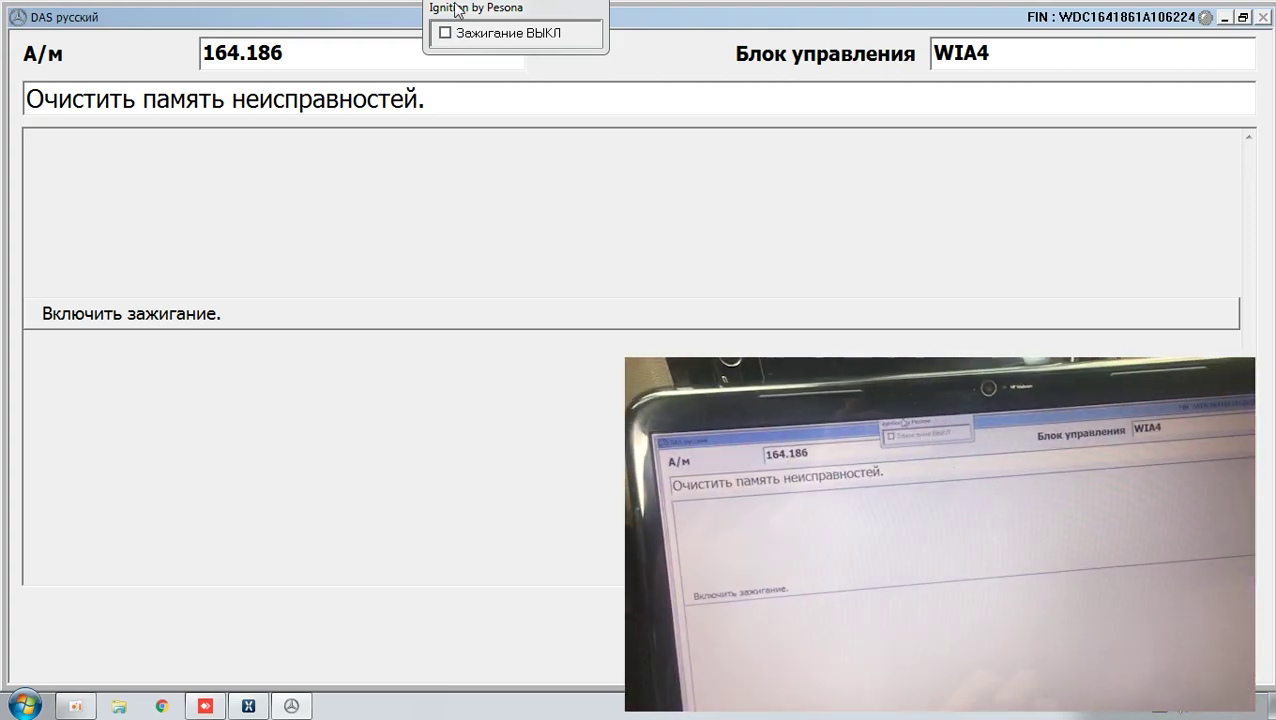
pyautogui.click(456, 44)
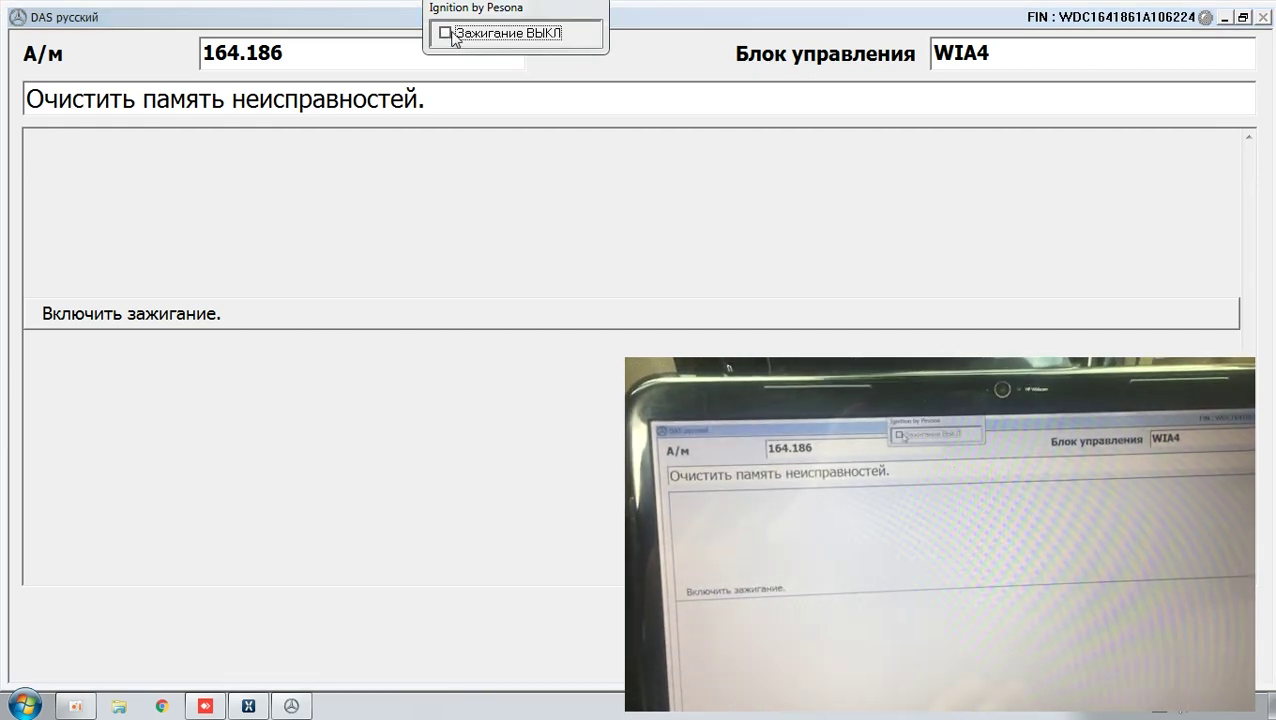
pyautogui.click(450, 36)
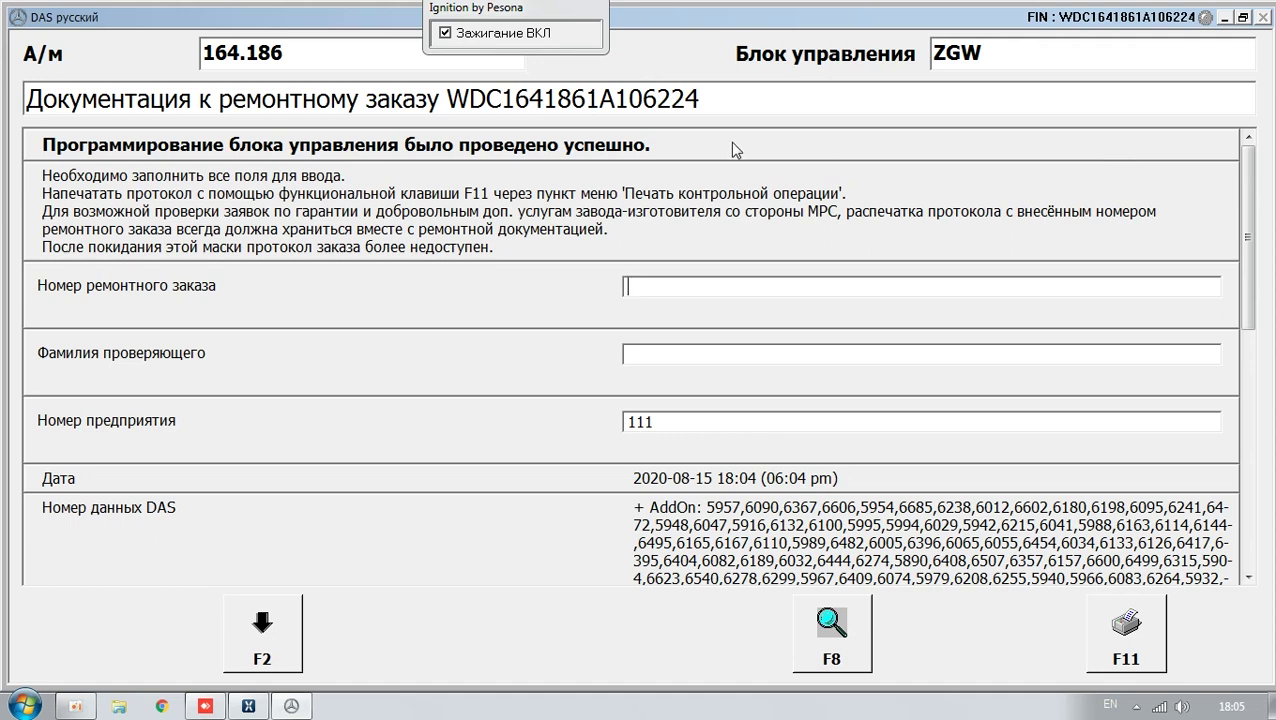
# Finish the ZGW programming without printing the order protocol and continue past the commissioning notice about stored fault codes.
pyautogui.click(262, 630)
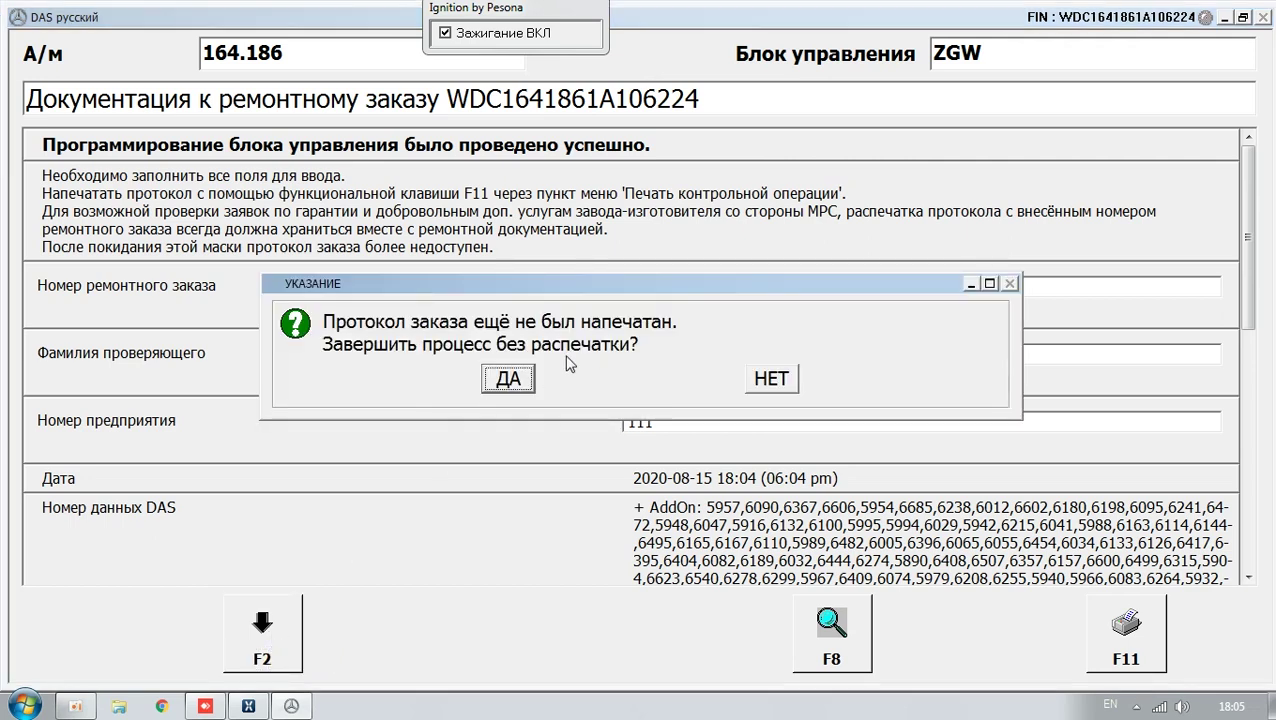
pyautogui.click(507, 380)
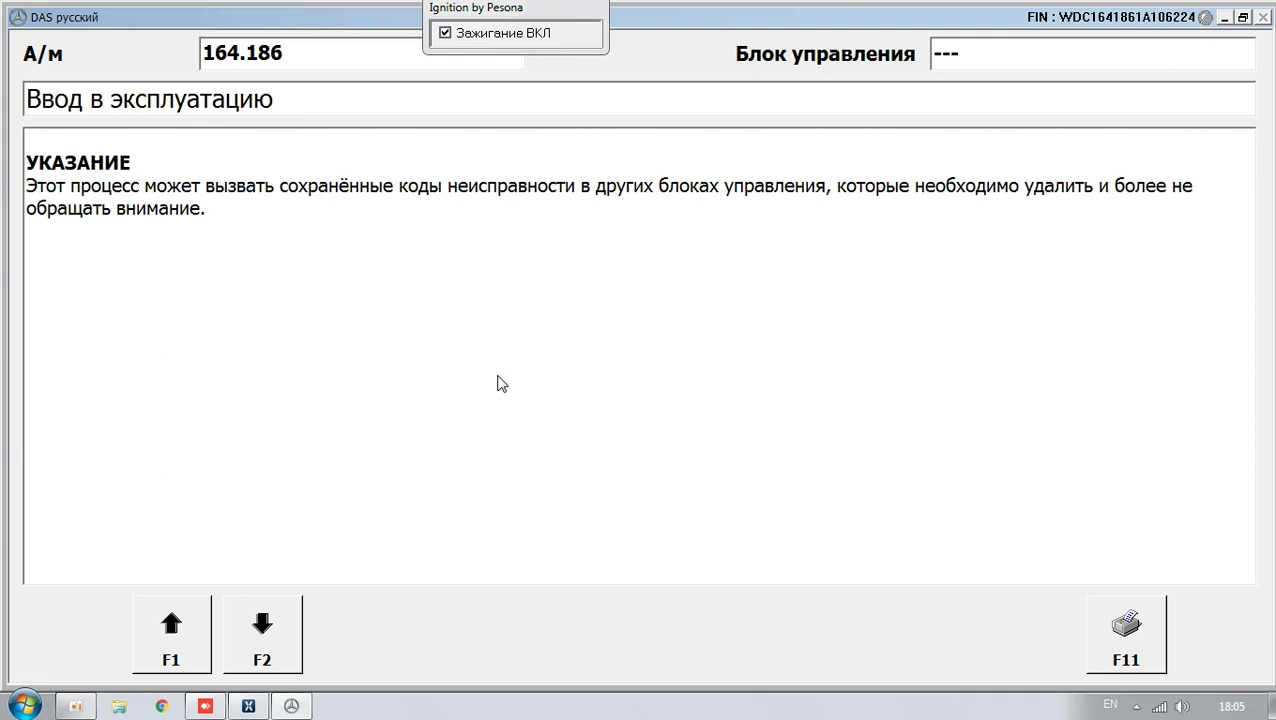
pyautogui.click(250, 638)
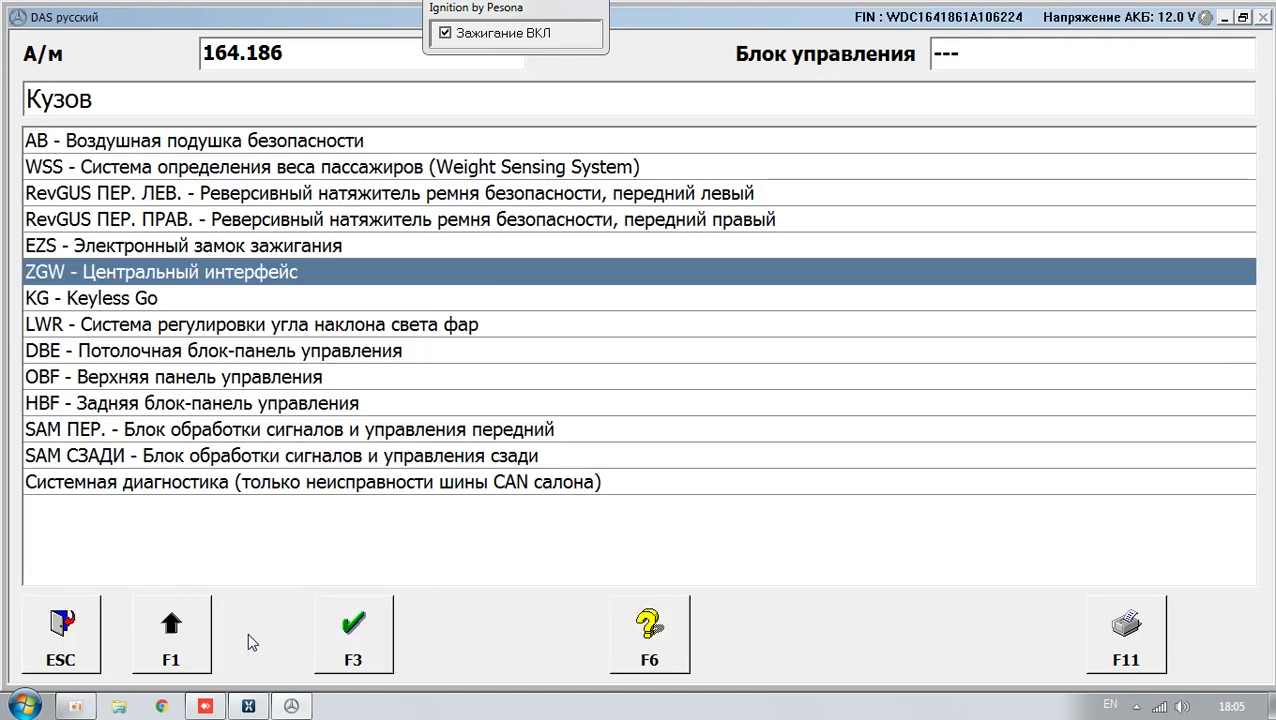
# Examine the control unit version and the fault codes of the ZGW central interface.
pyautogui.doubleClick(115, 278)
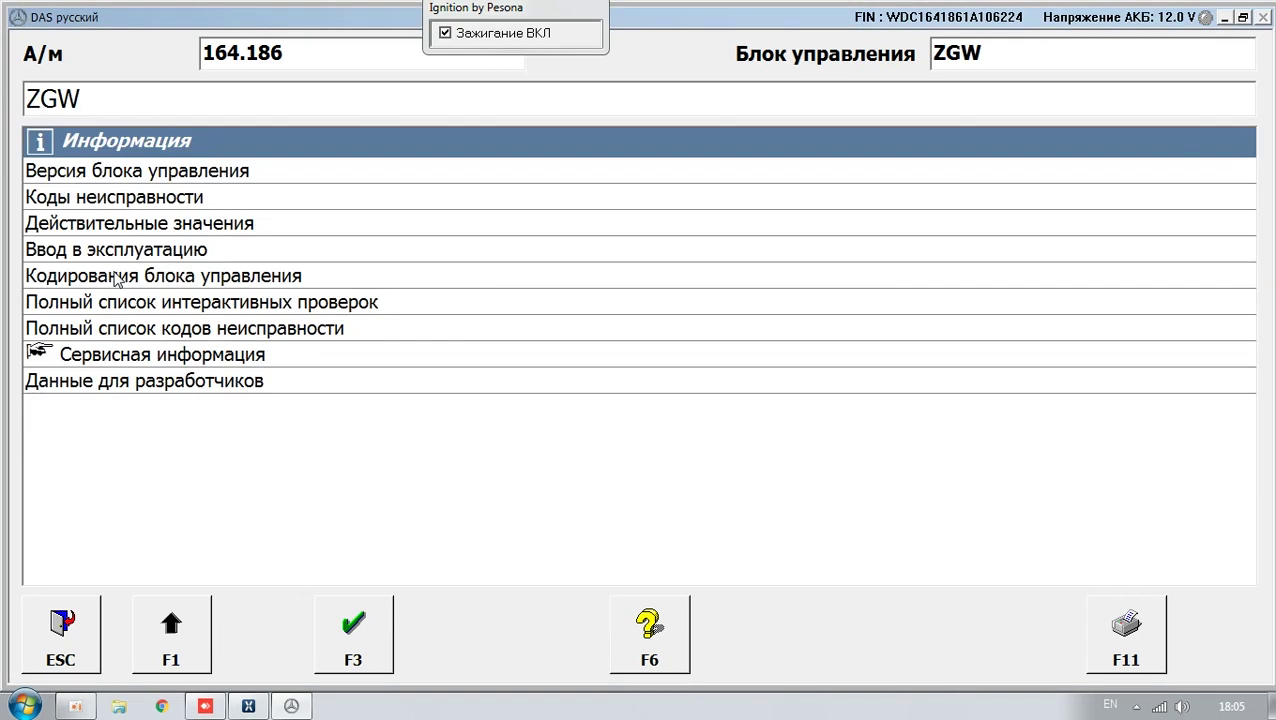
pyautogui.click(118, 174)
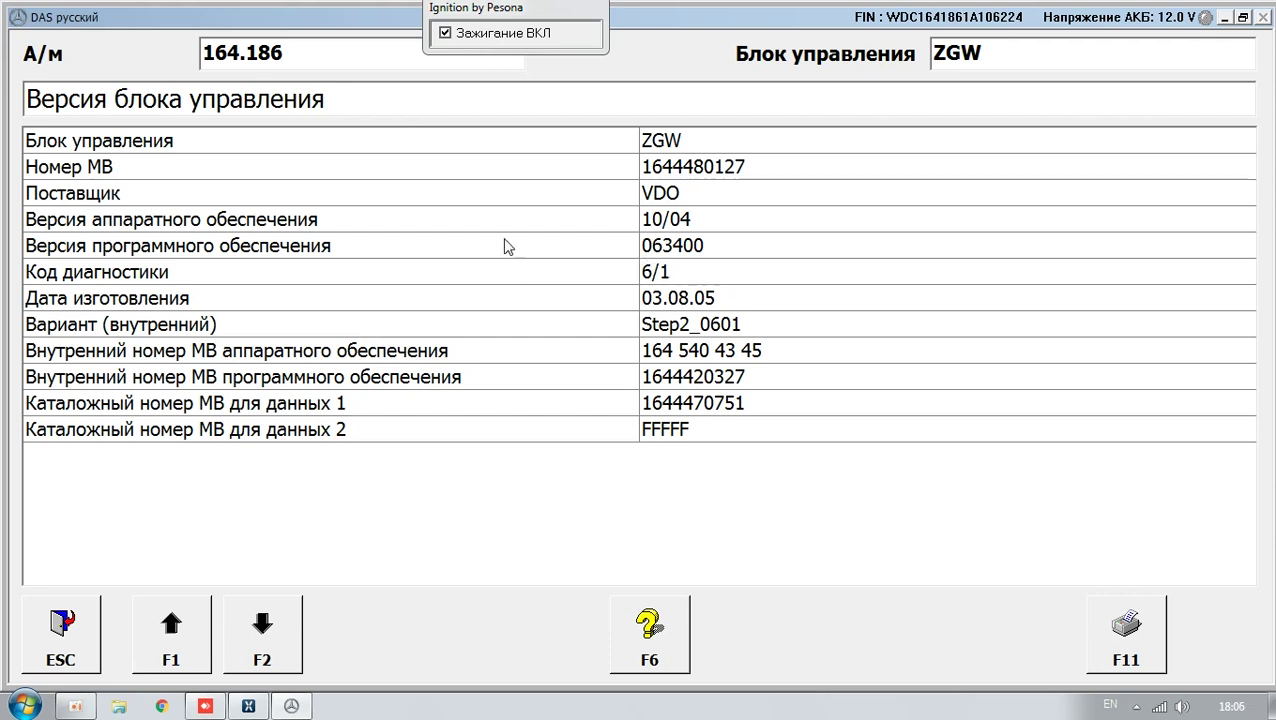
pyautogui.click(140, 637)
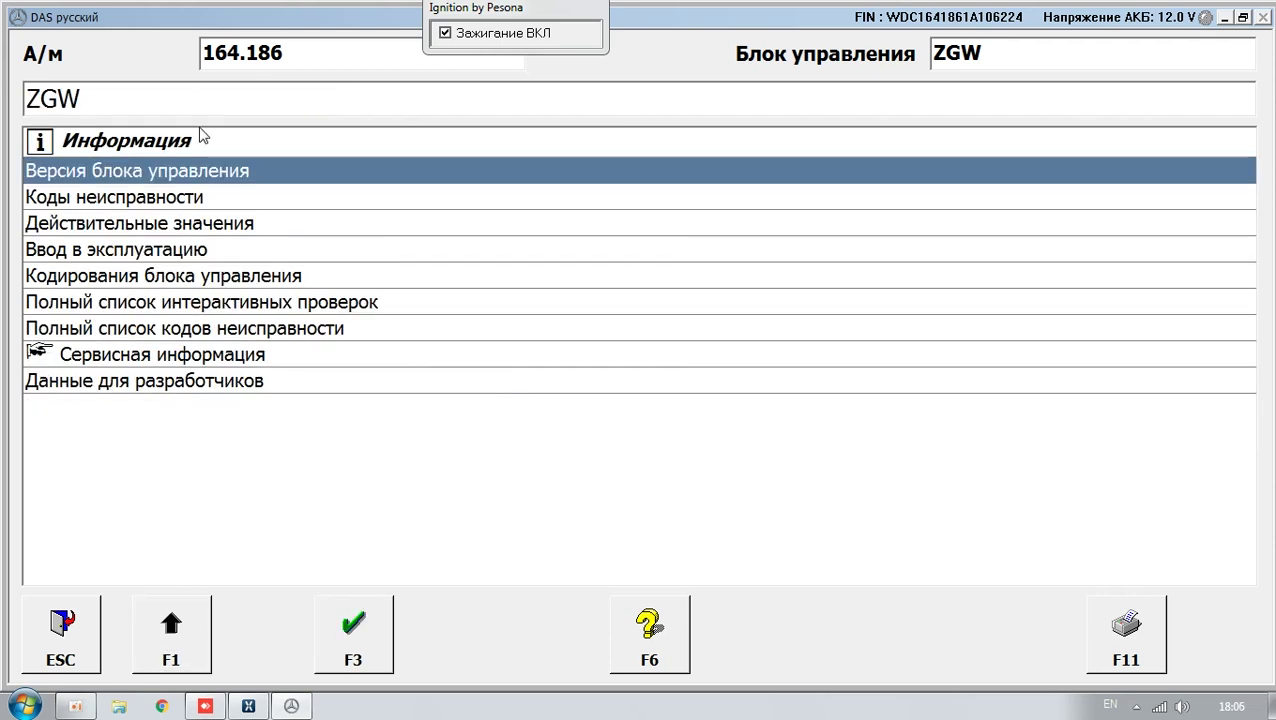
pyautogui.click(157, 200)
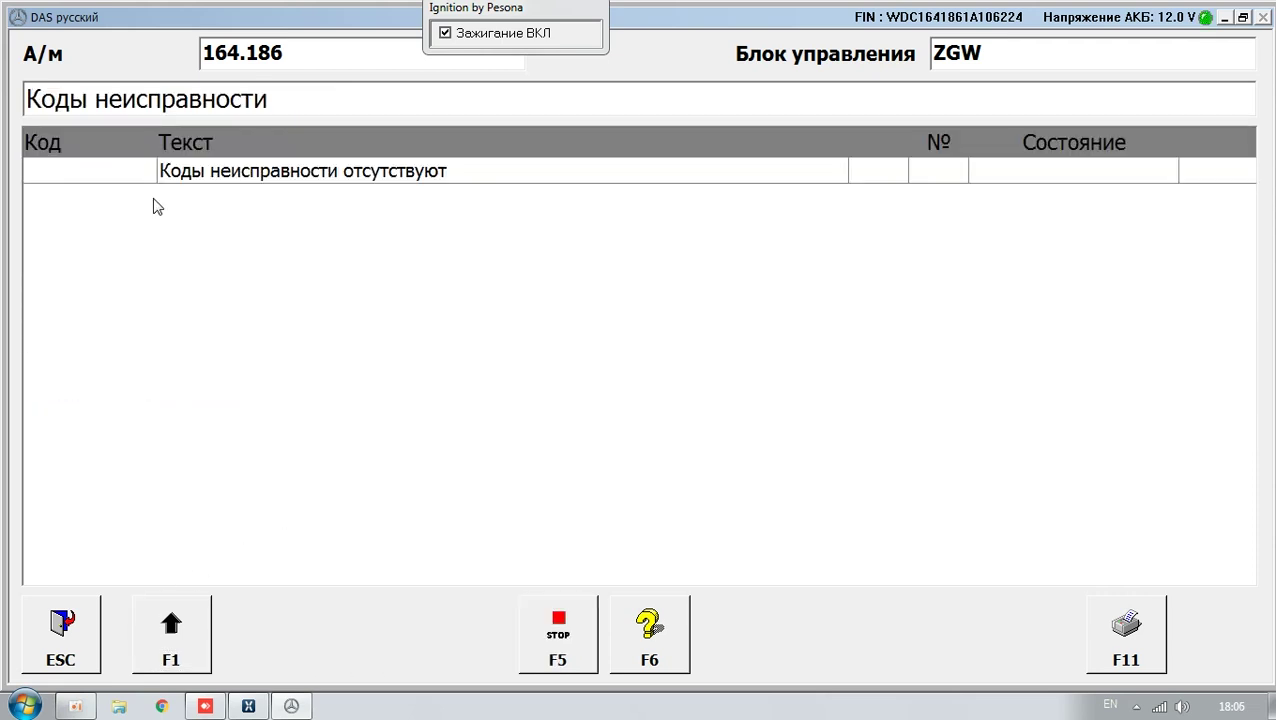
pyautogui.click(166, 636)
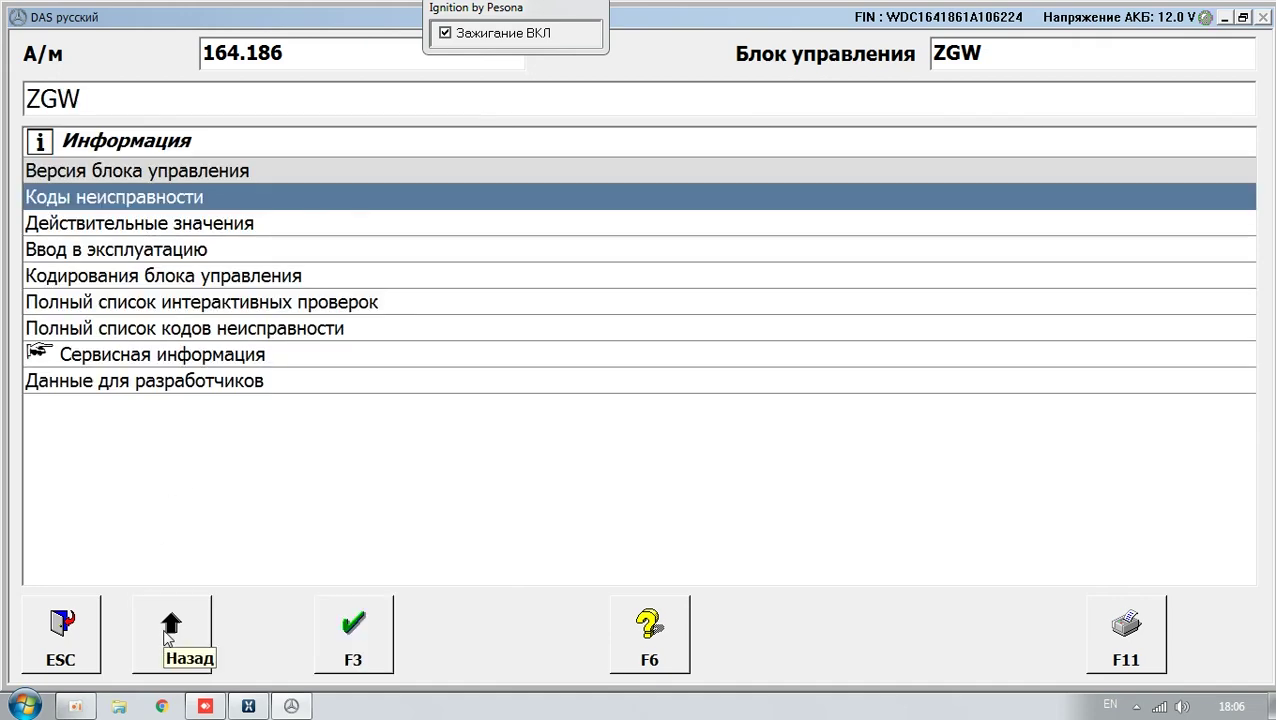
# Leave the Кузов control unit group, close DAS, and close XENTRY as well.
pyautogui.click(167, 638)
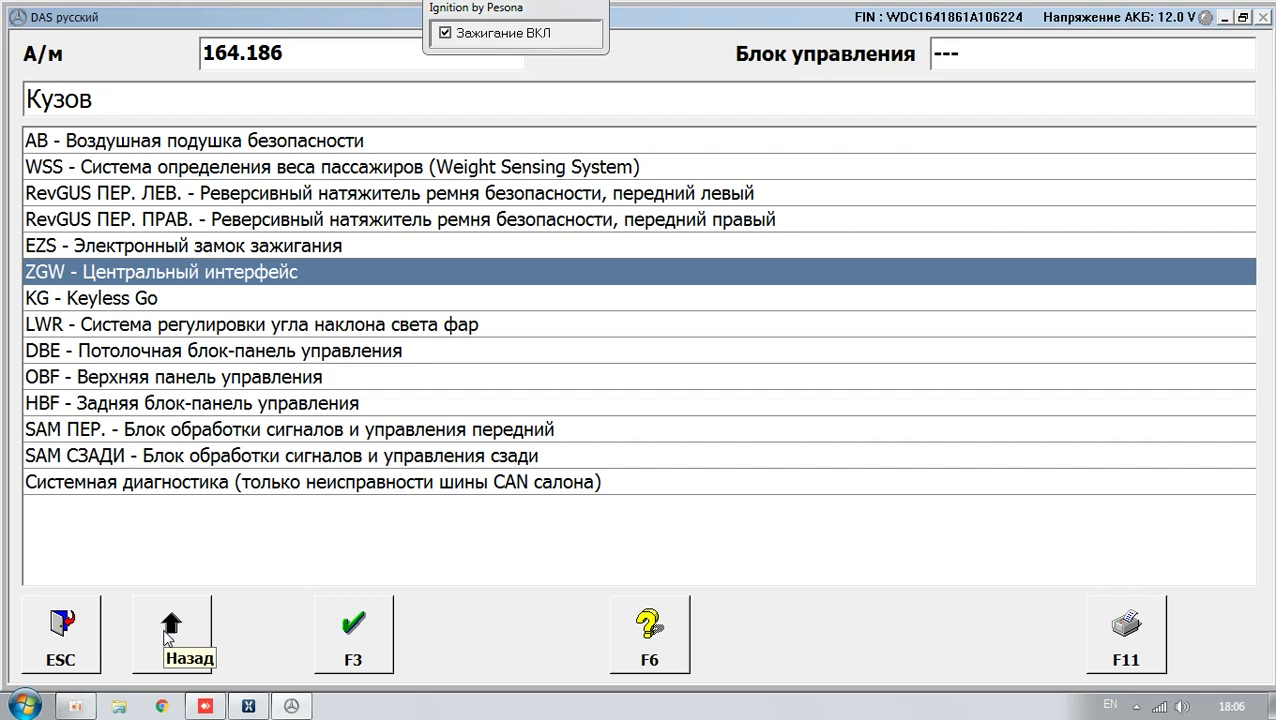
pyautogui.click(167, 638)
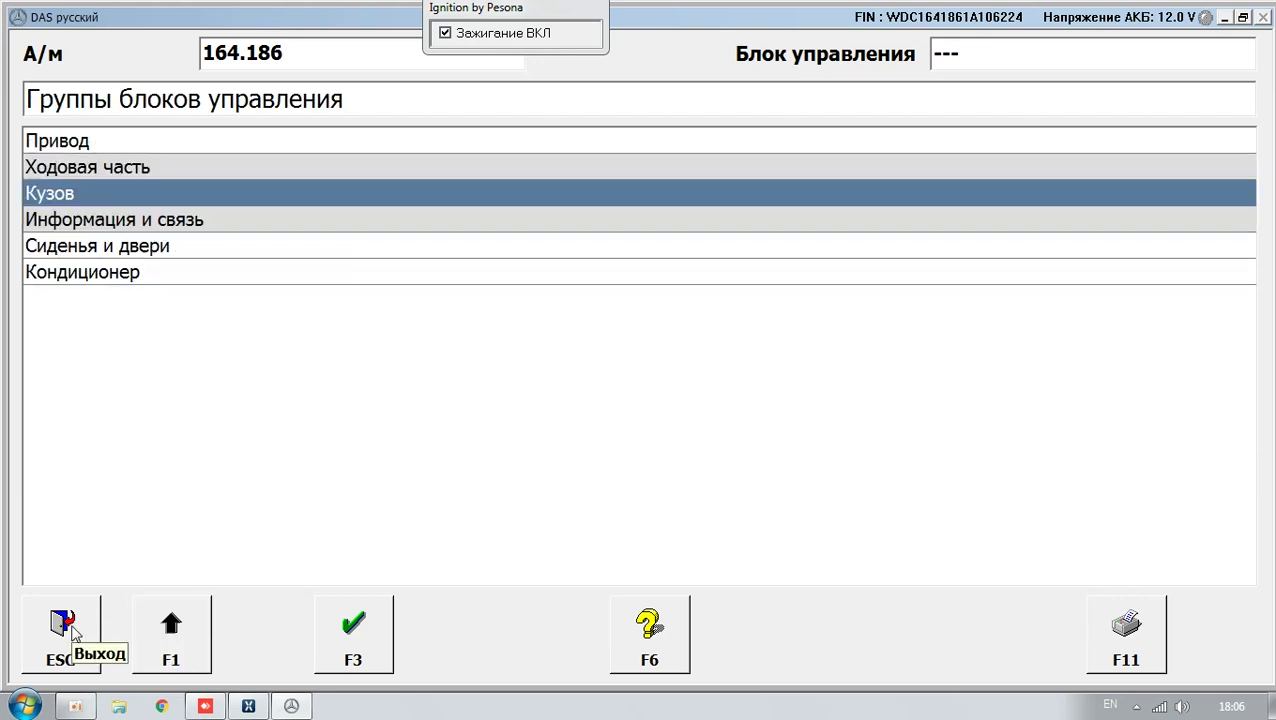
pyautogui.click(62, 630)
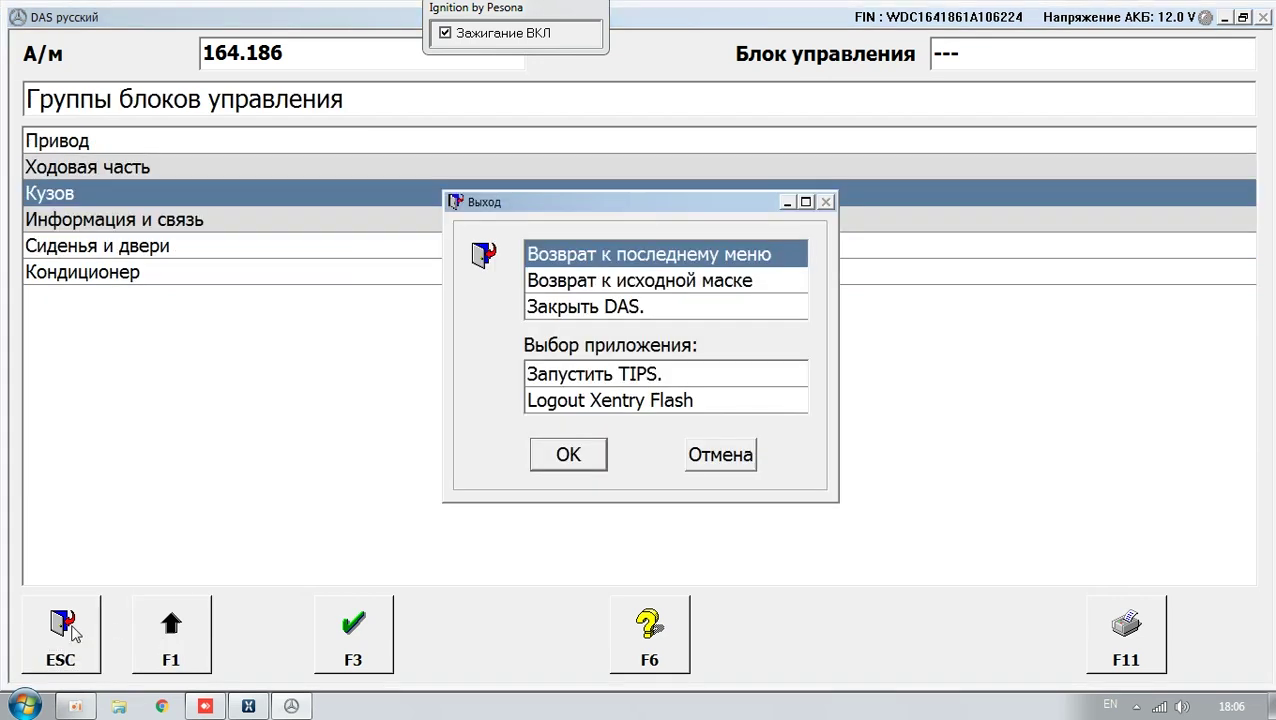
pyautogui.click(598, 312)
pyautogui.click(576, 456)
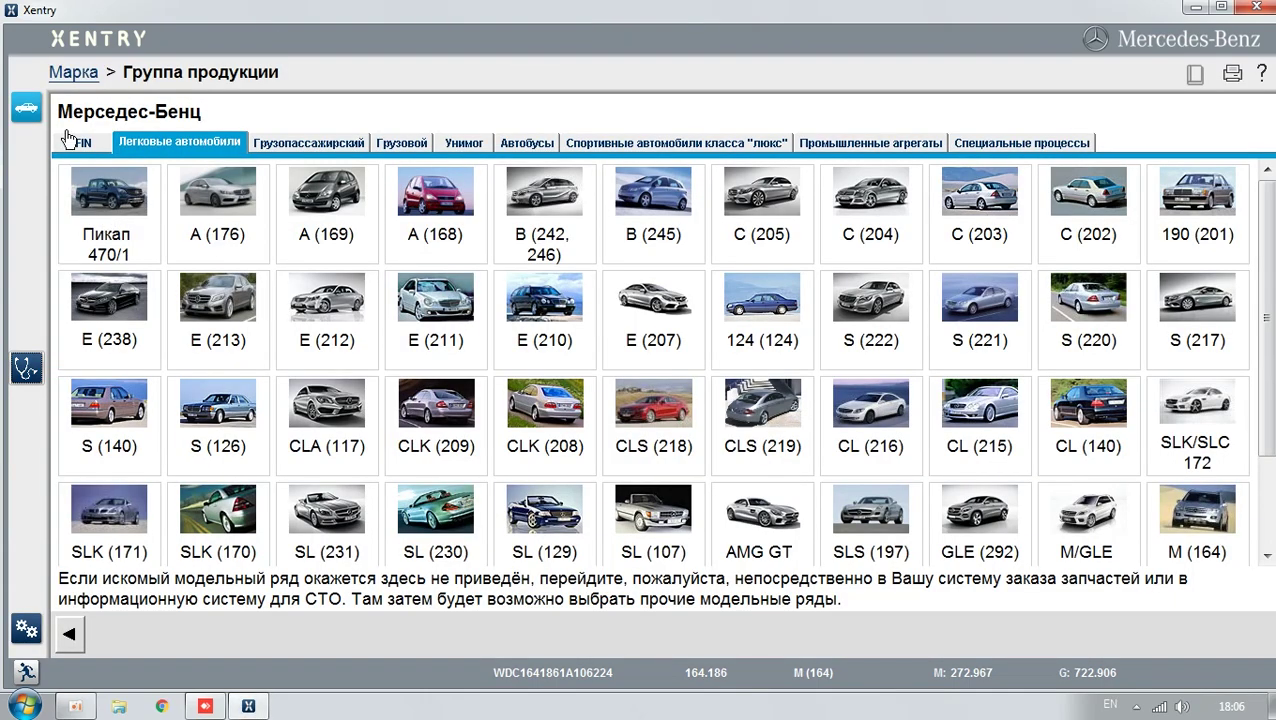
pyautogui.click(26, 671)
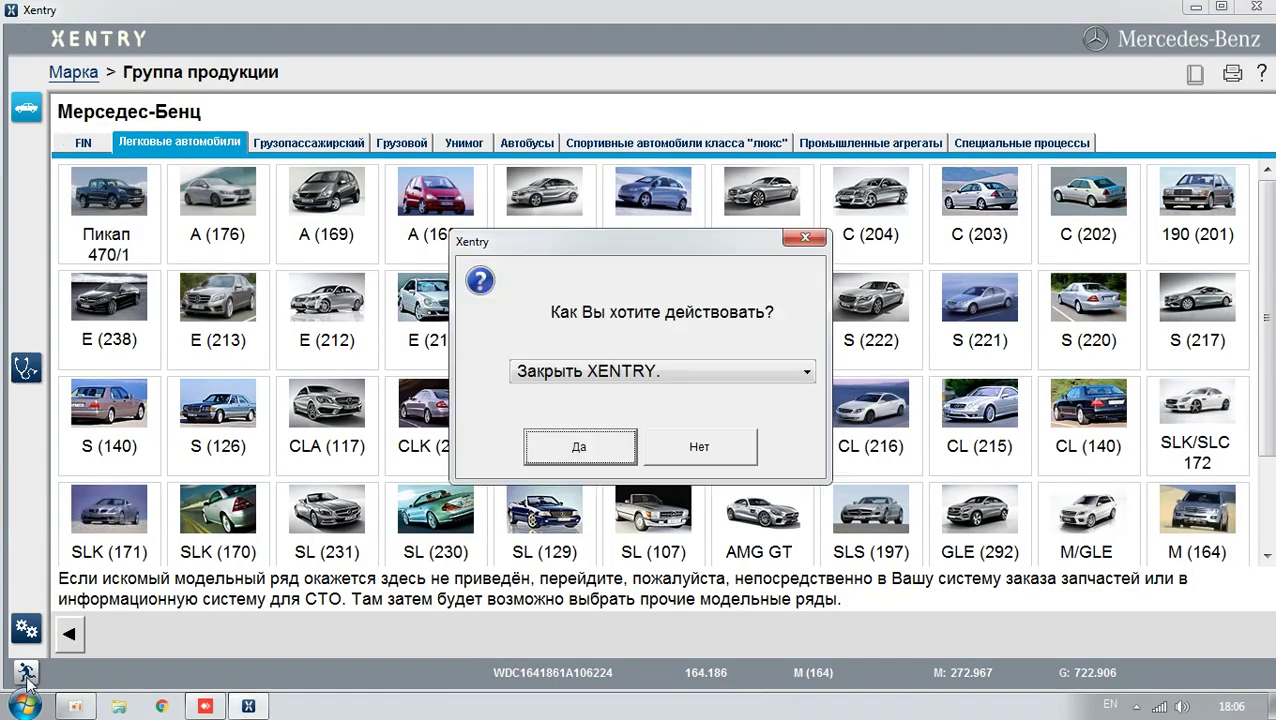
pyautogui.click(568, 446)
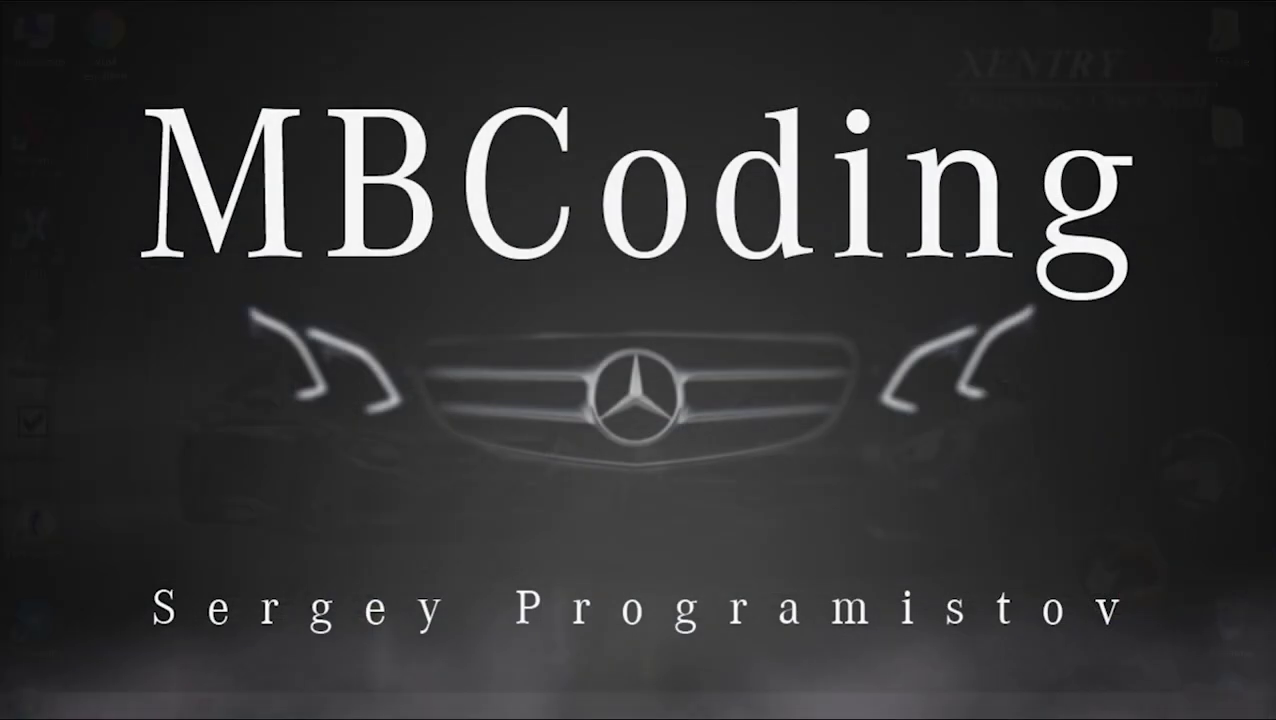